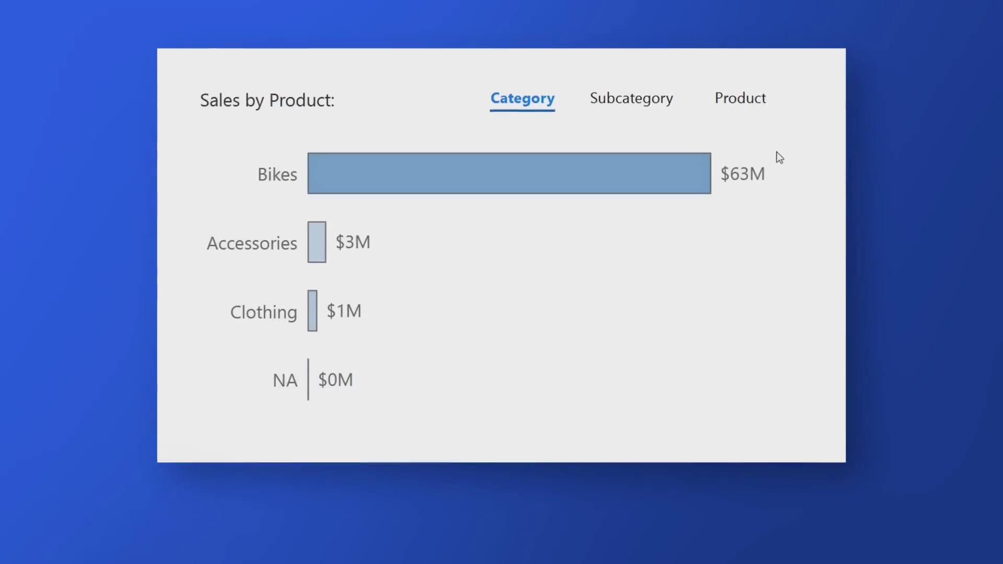
Step: Switch the chart between Category, Subcategory and Product levels, including in the published report
click(651, 107)
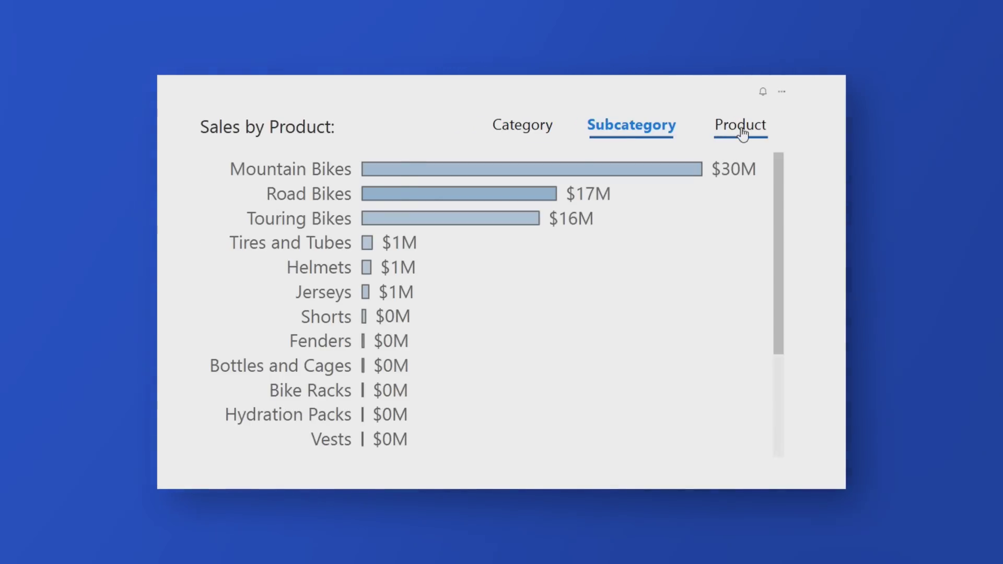
click(740, 130)
click(547, 135)
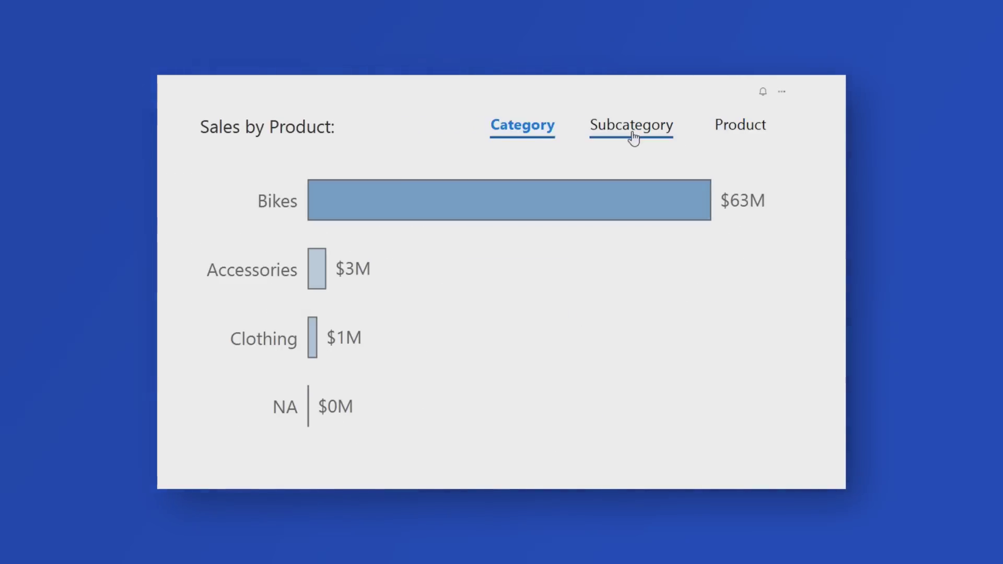
click(631, 135)
click(742, 133)
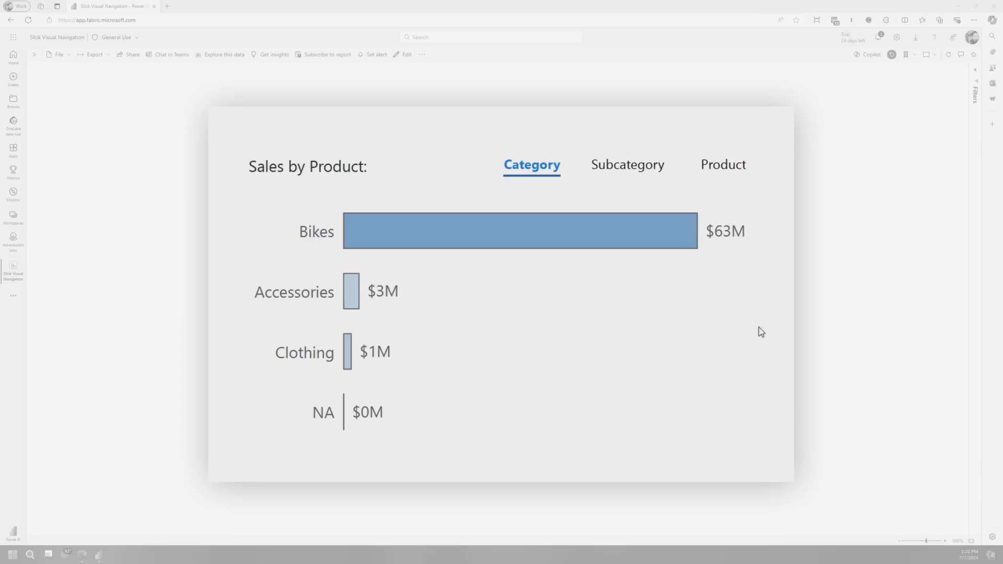
click(629, 175)
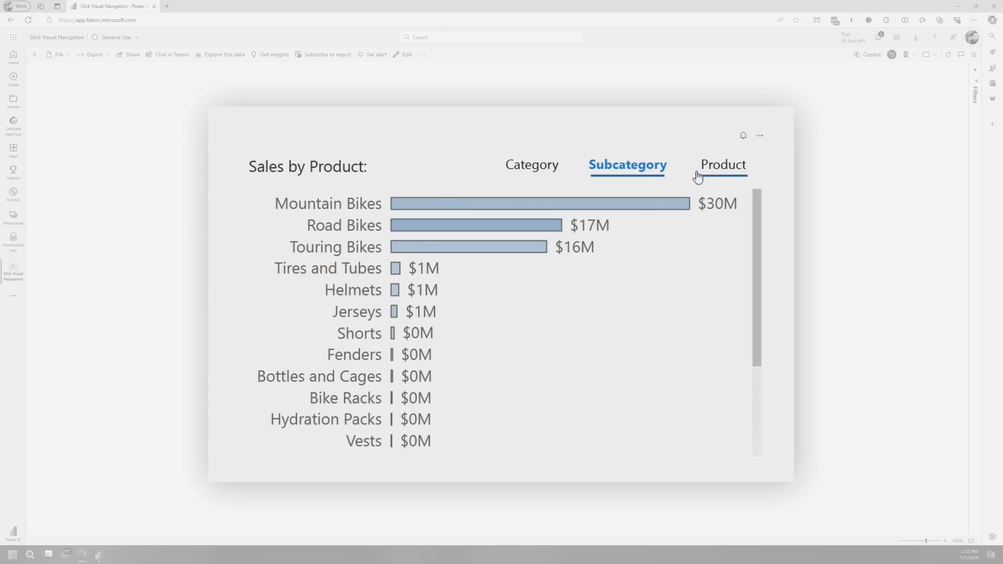
click(725, 172)
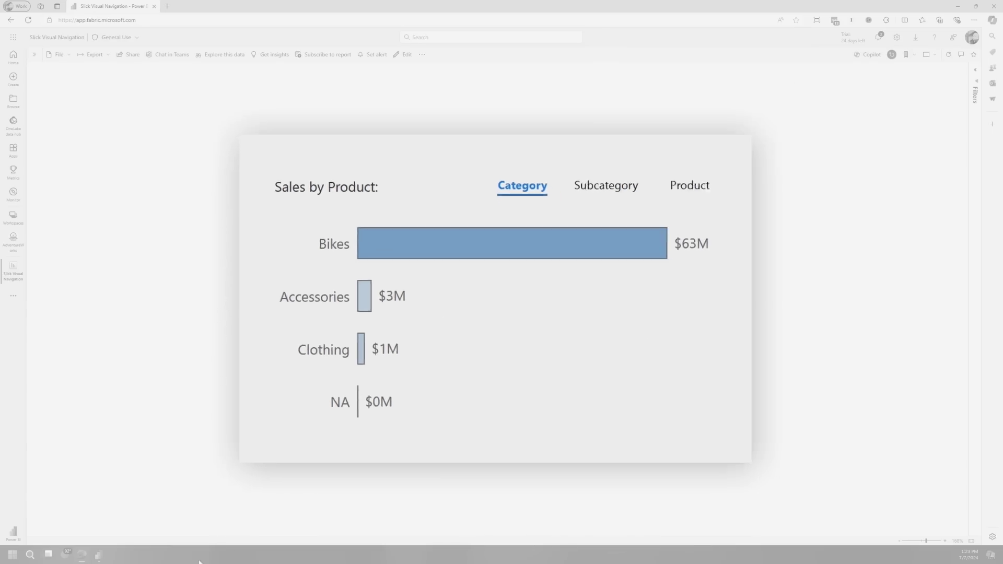
Step: Convert the Power BI Desktop bar chart into a line chart
click(99, 555)
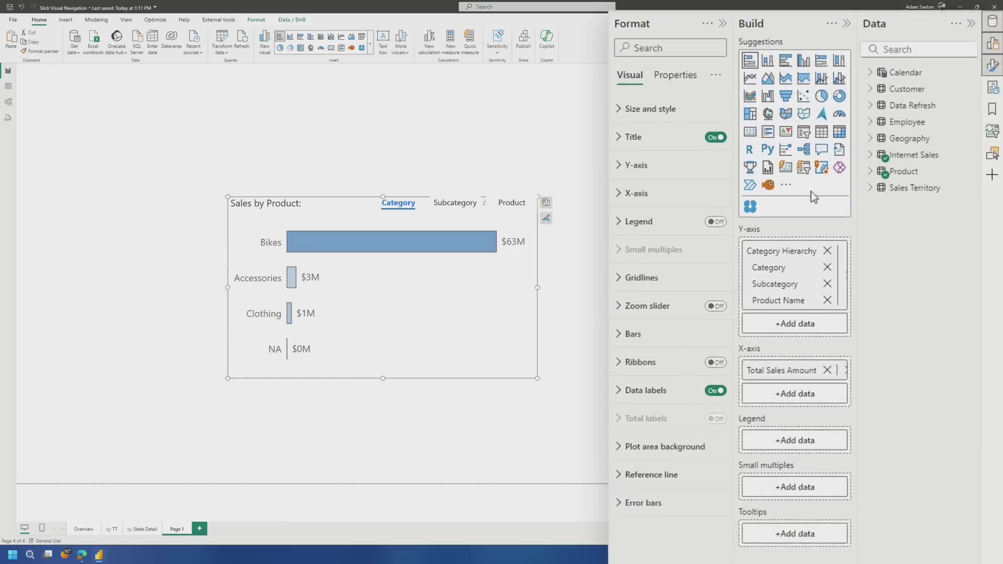
click(730, 74)
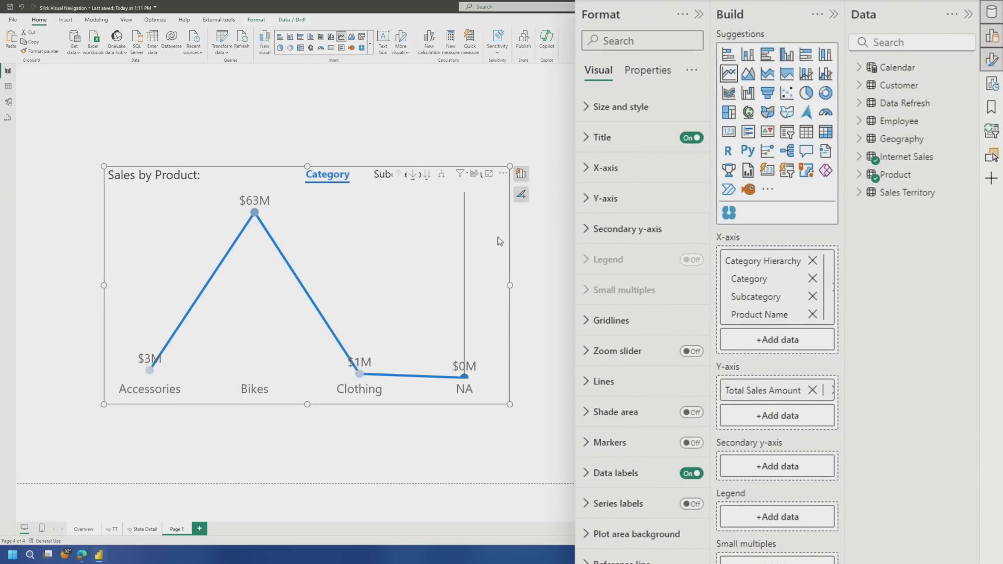
click(390, 186)
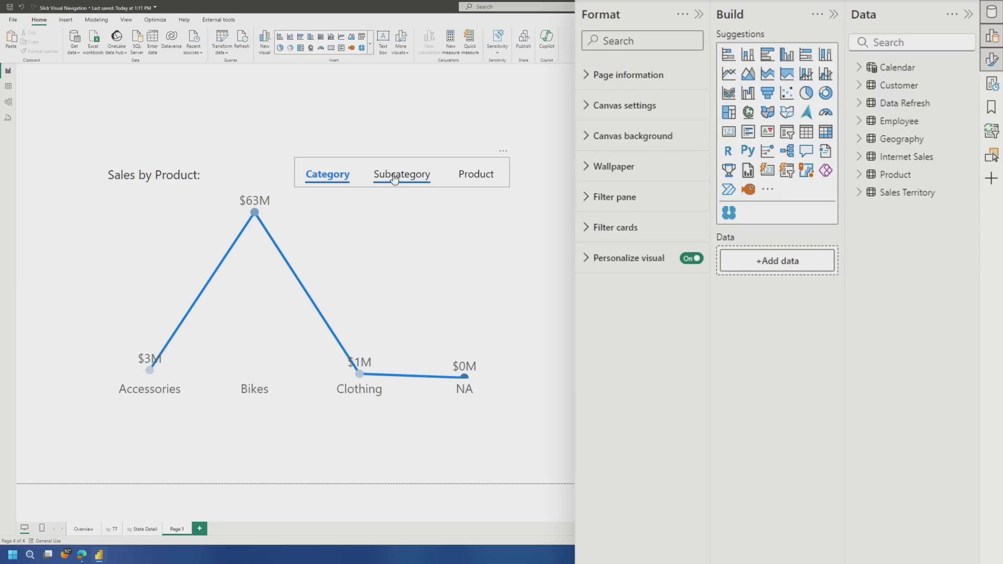
click(395, 179)
Step: Cycle the line chart through Subcategory, Product and Category levels, then restore the bar chart
click(411, 179)
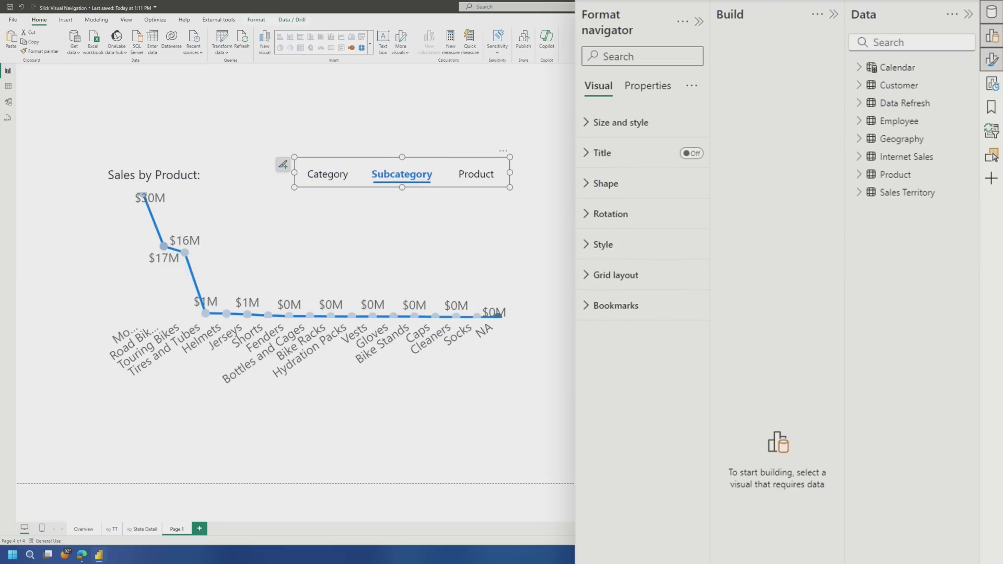
click(480, 172)
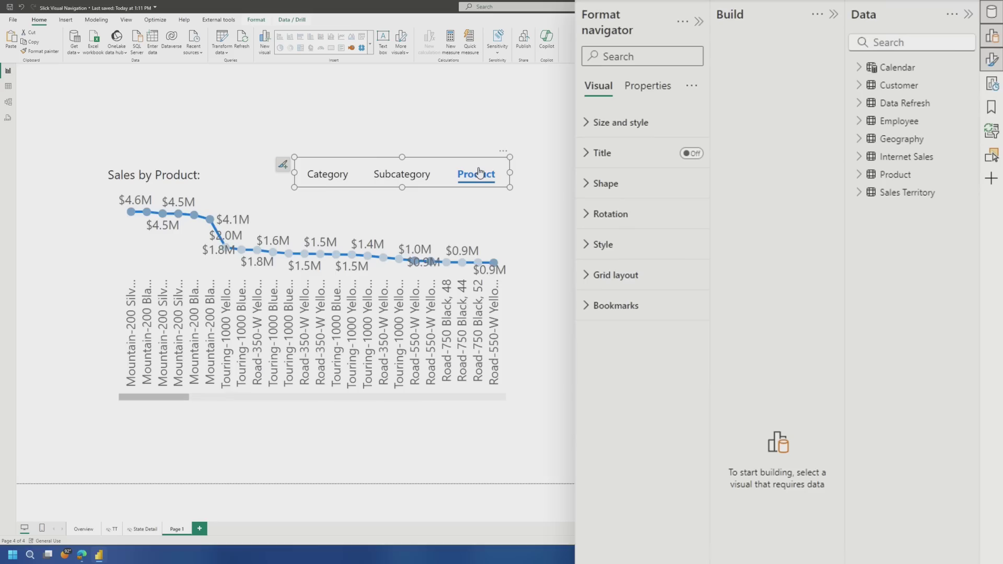
click(334, 181)
click(400, 184)
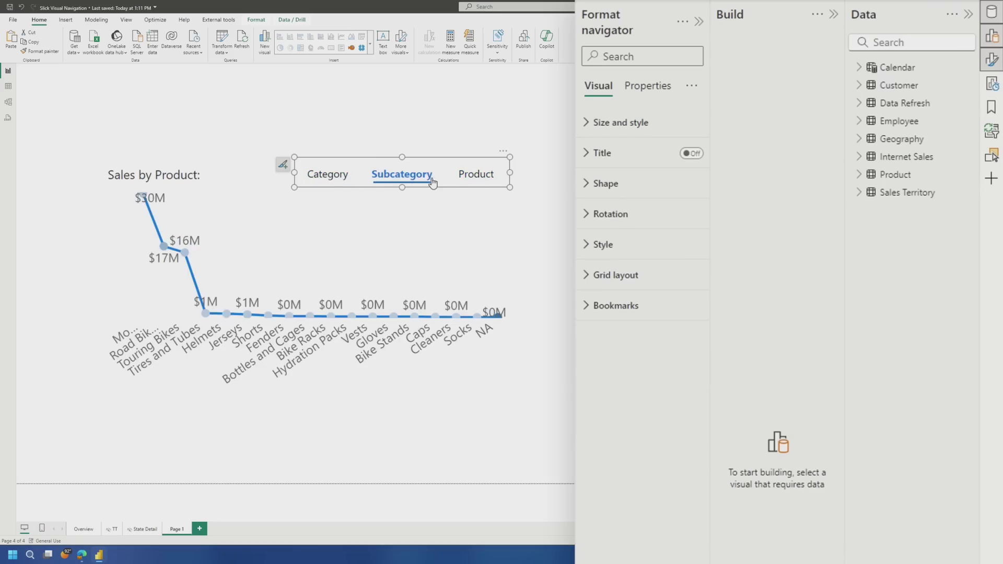
click(460, 178)
click(327, 177)
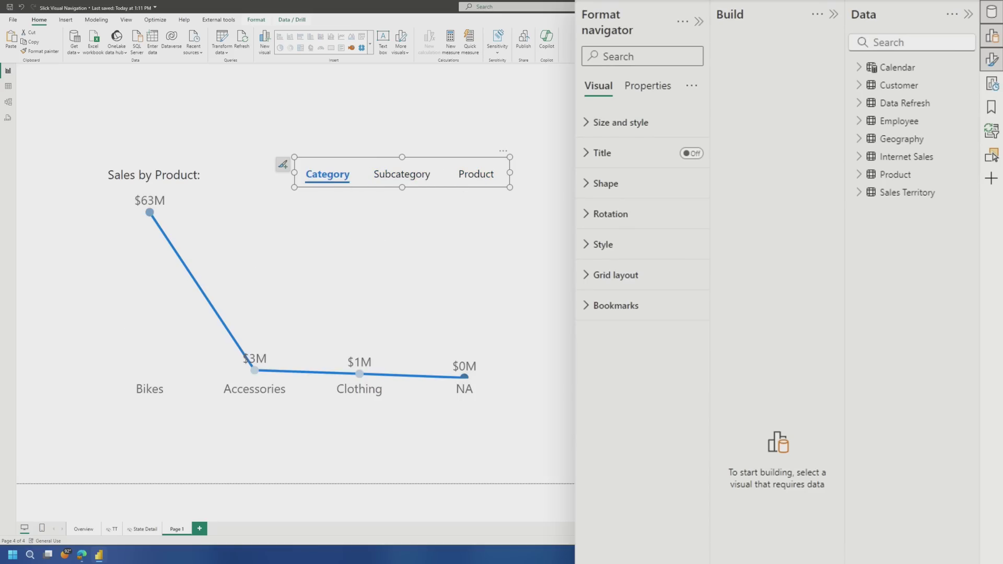
click(308, 213)
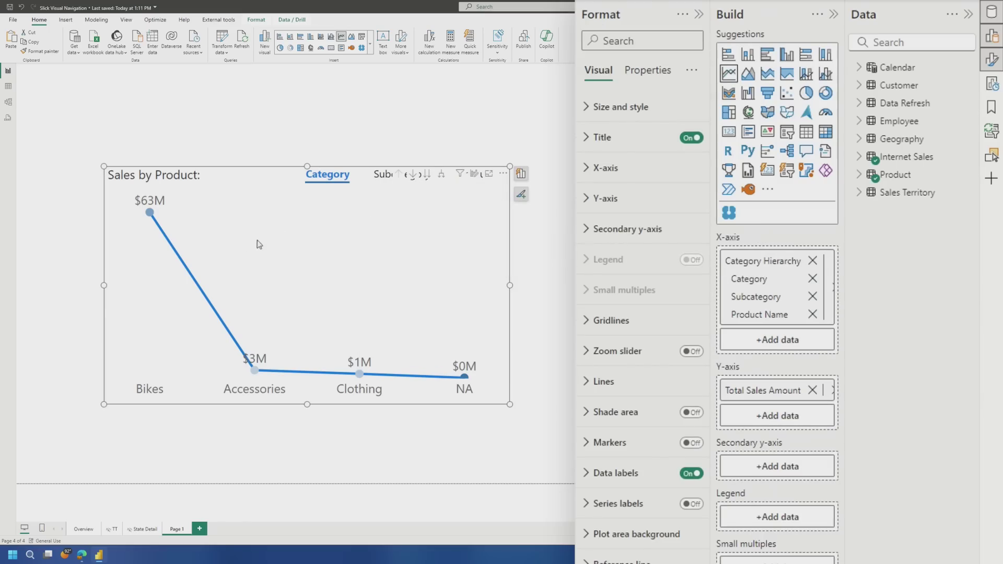
click(767, 54)
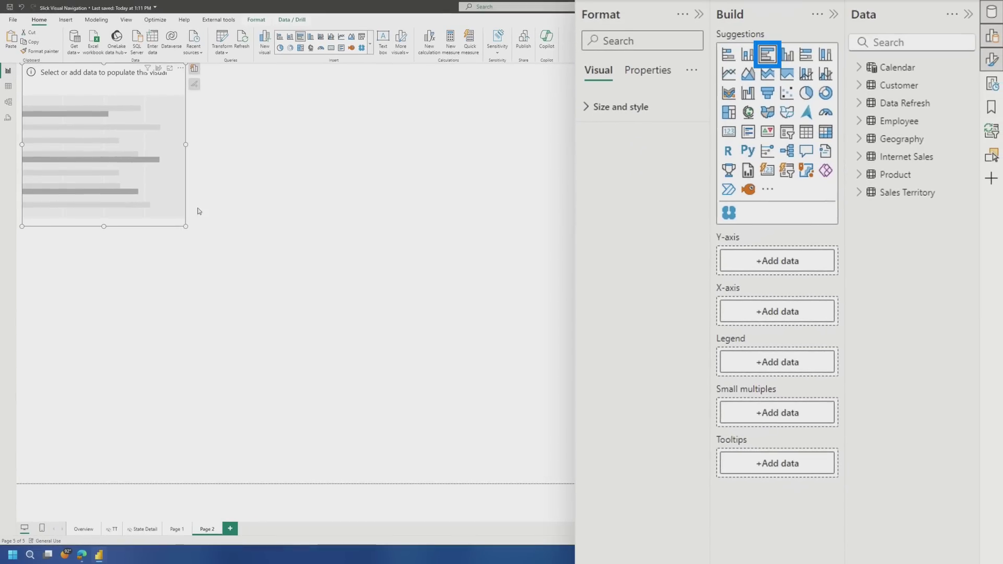
Step: Enlarge the new bar chart and plot Total Sales Amount by Category Hierarchy
drag(186, 227, 338, 289)
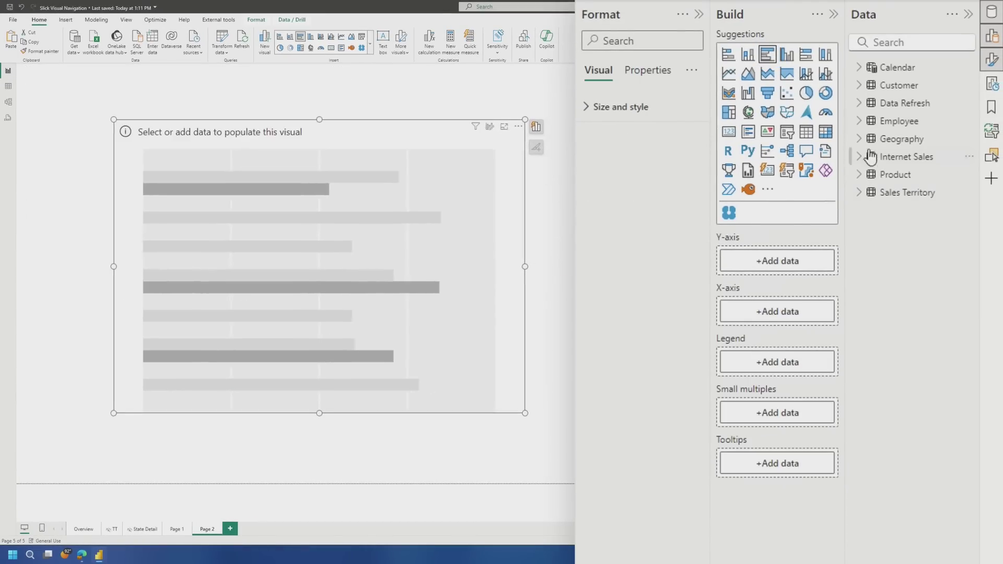
click(858, 158)
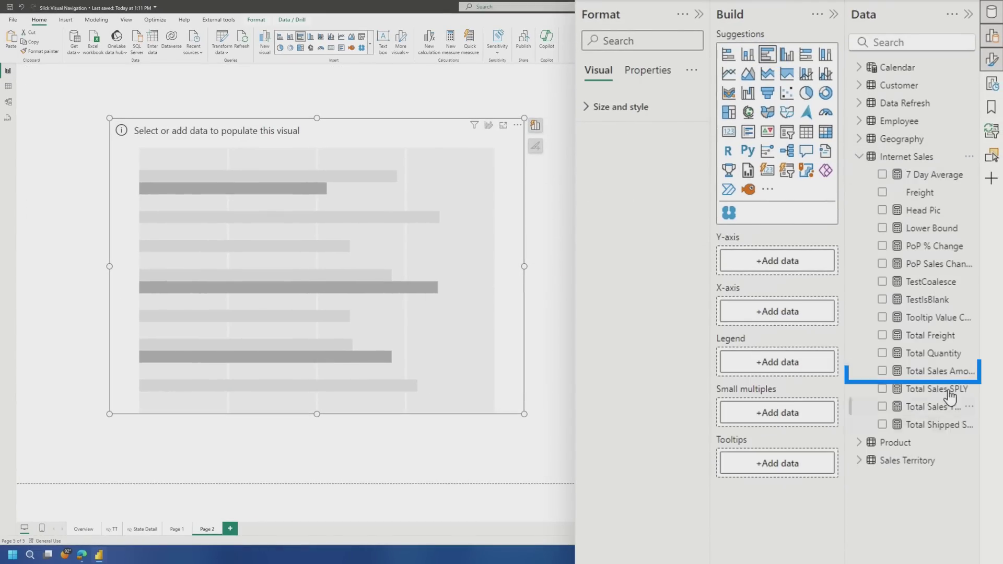
drag(418, 271, 397, 261)
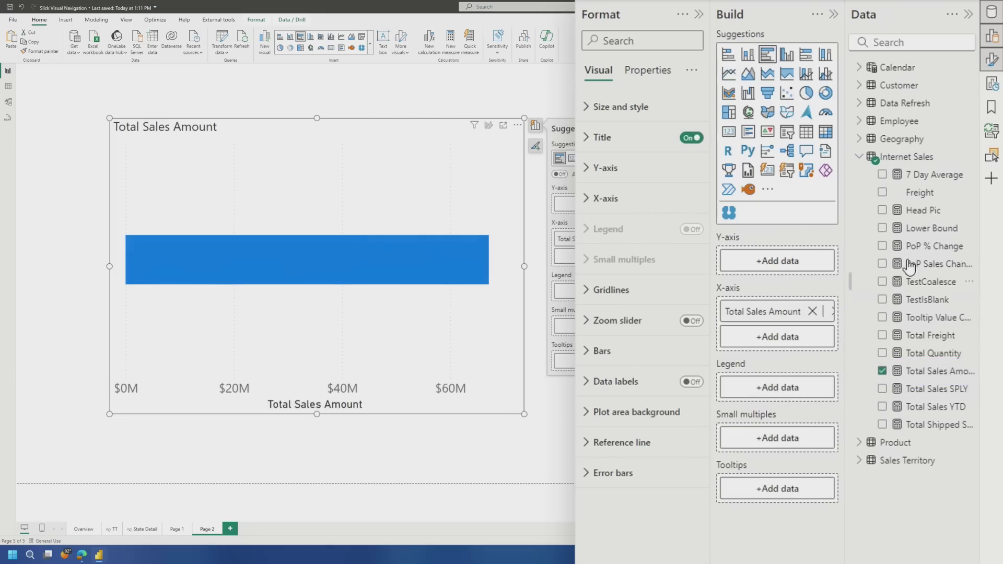
click(858, 157)
click(858, 174)
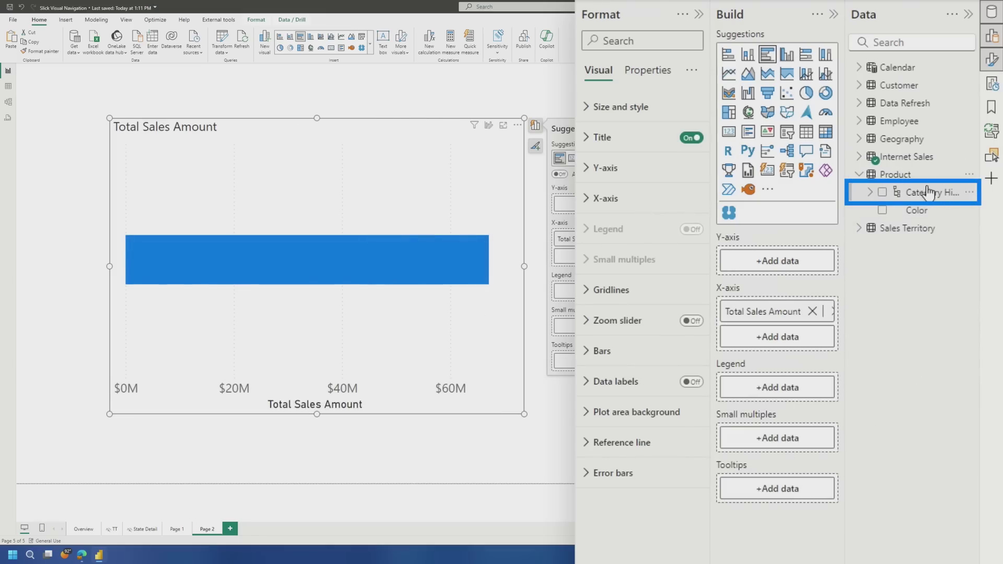
drag(928, 192, 742, 264)
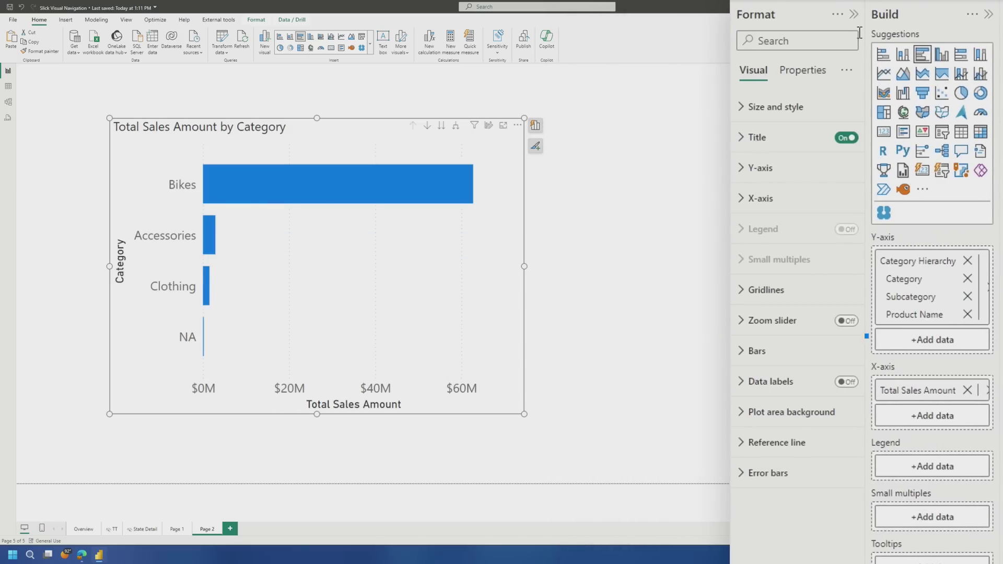
Step: Apply an fx gradient bar colour based on Category Hierarchy's Category field
click(810, 360)
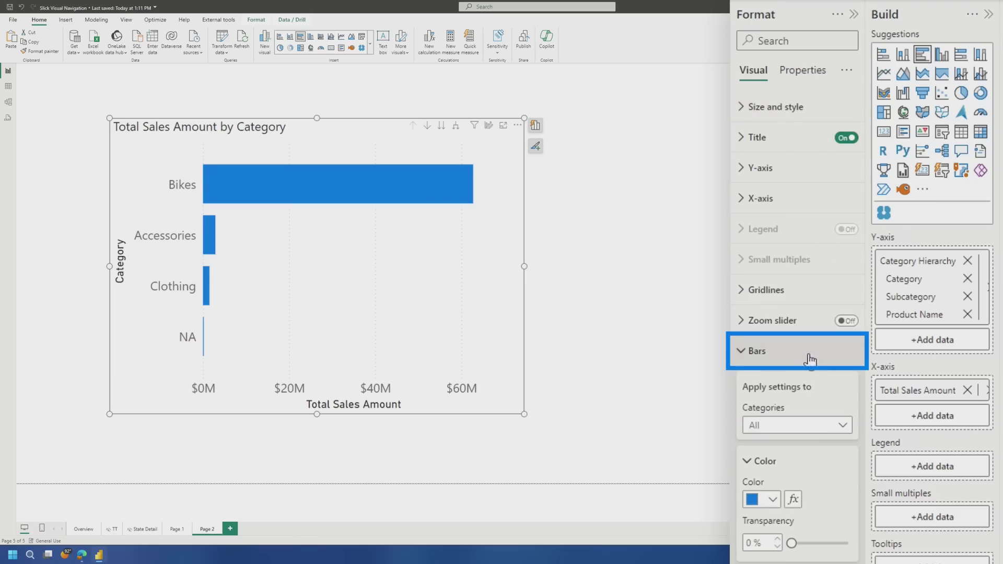
scroll(805, 361, down, 5)
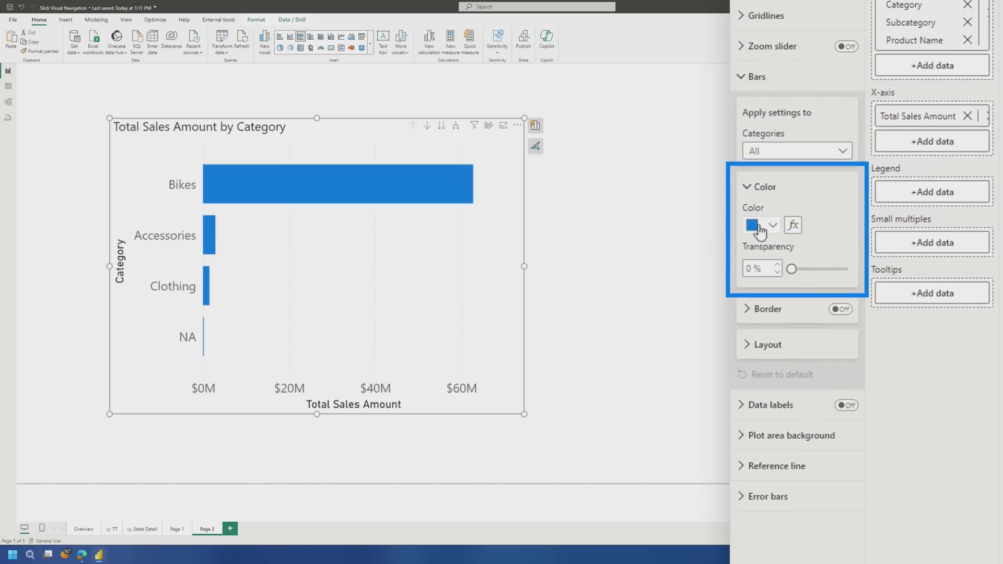
click(794, 226)
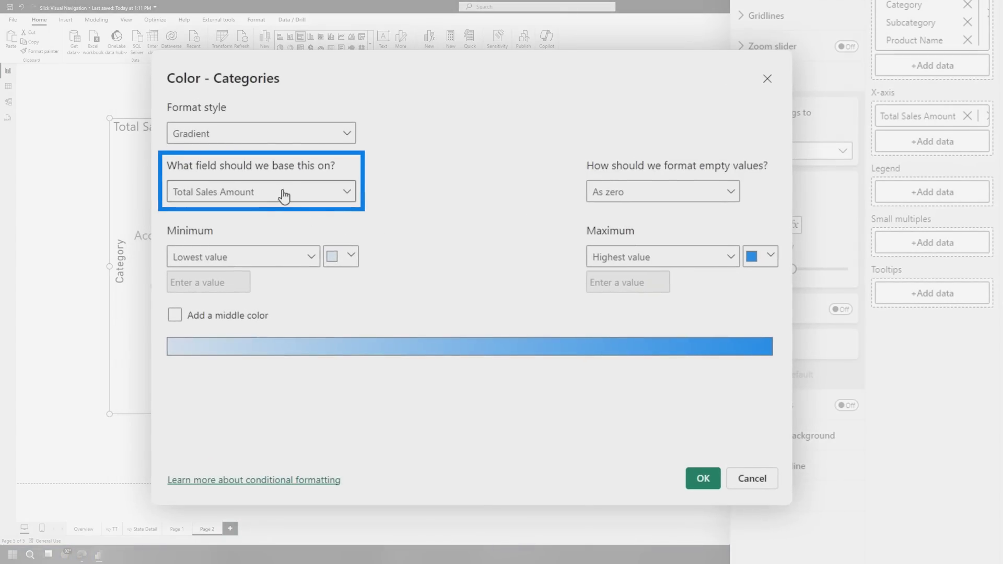
click(264, 197)
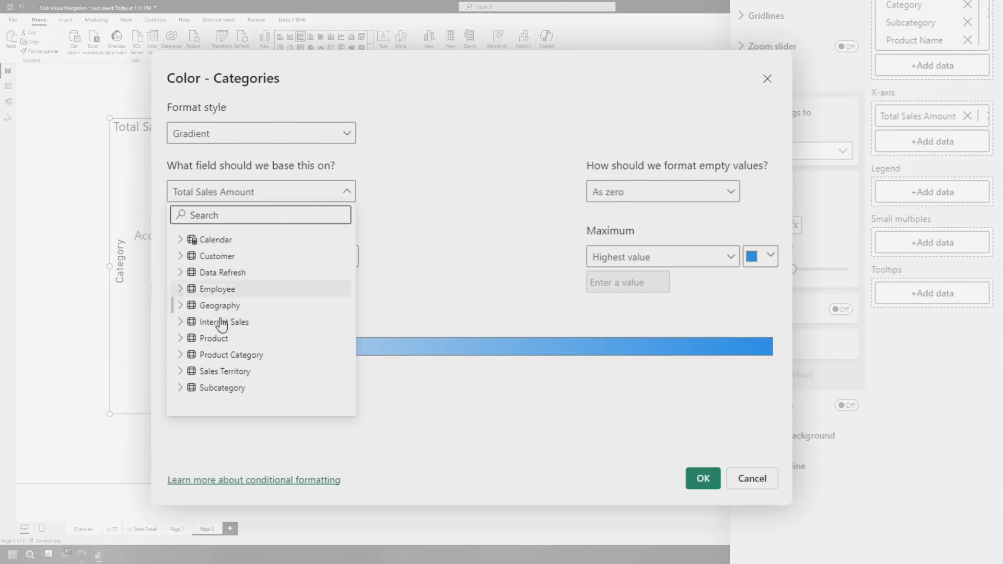
click(179, 339)
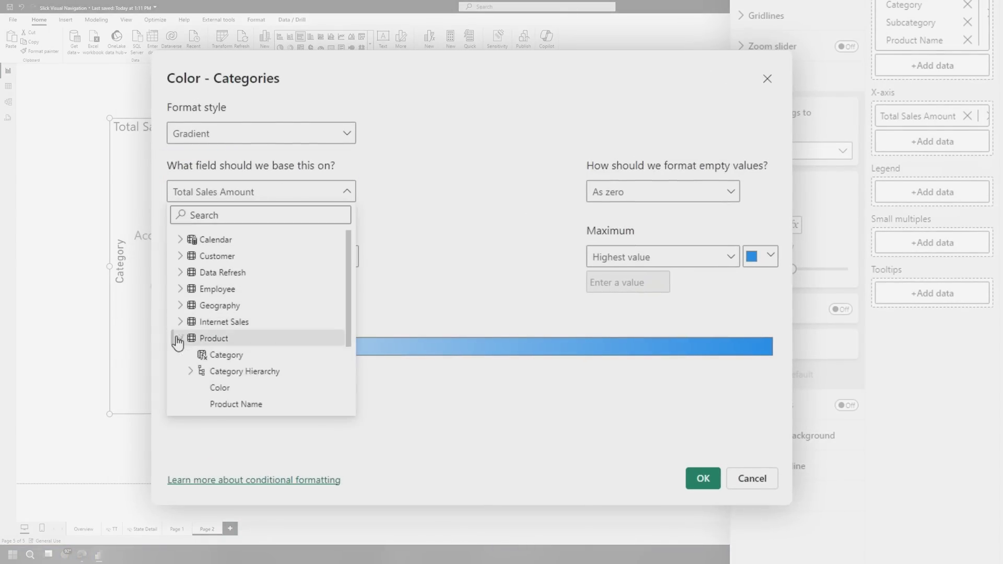
click(190, 371)
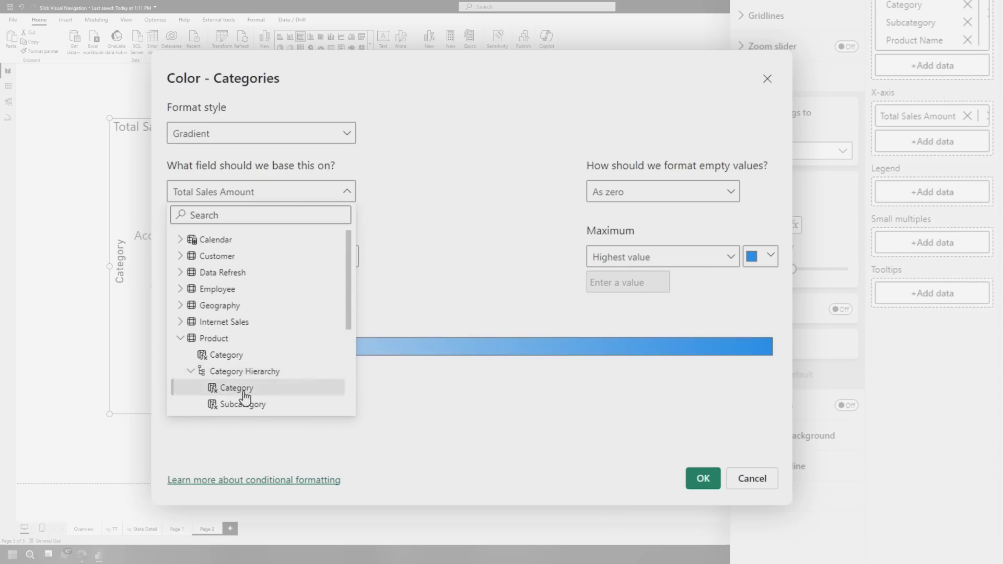
click(240, 389)
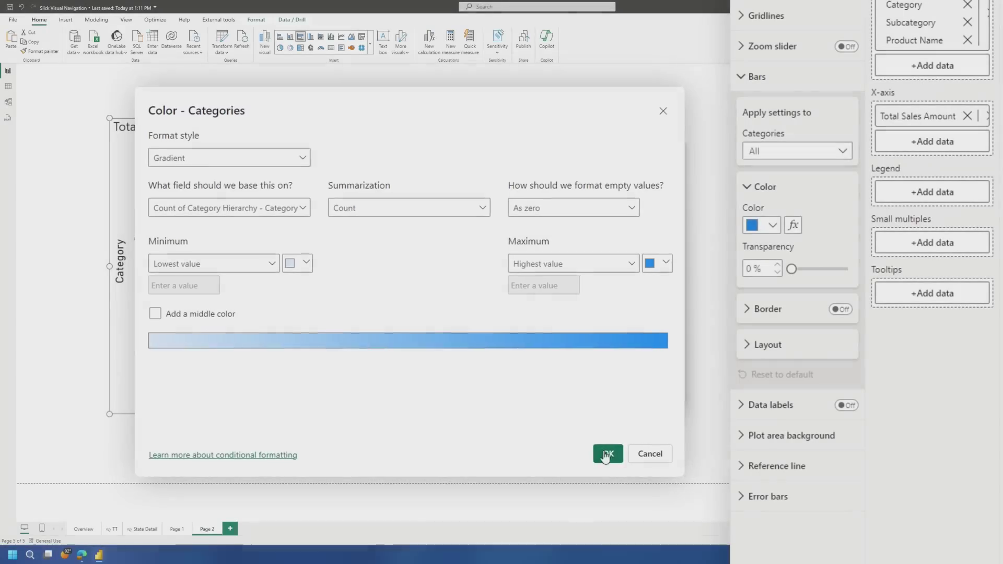
click(606, 455)
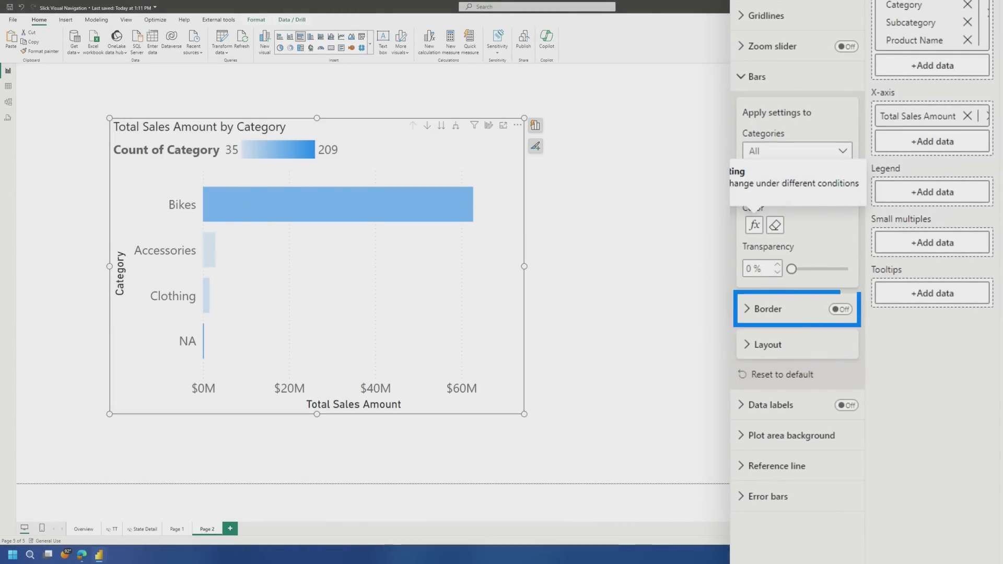
Step: Turn on bar borders, hide the legend, and show the Bookmarks pane
click(840, 310)
scroll(780, 152, up, 1)
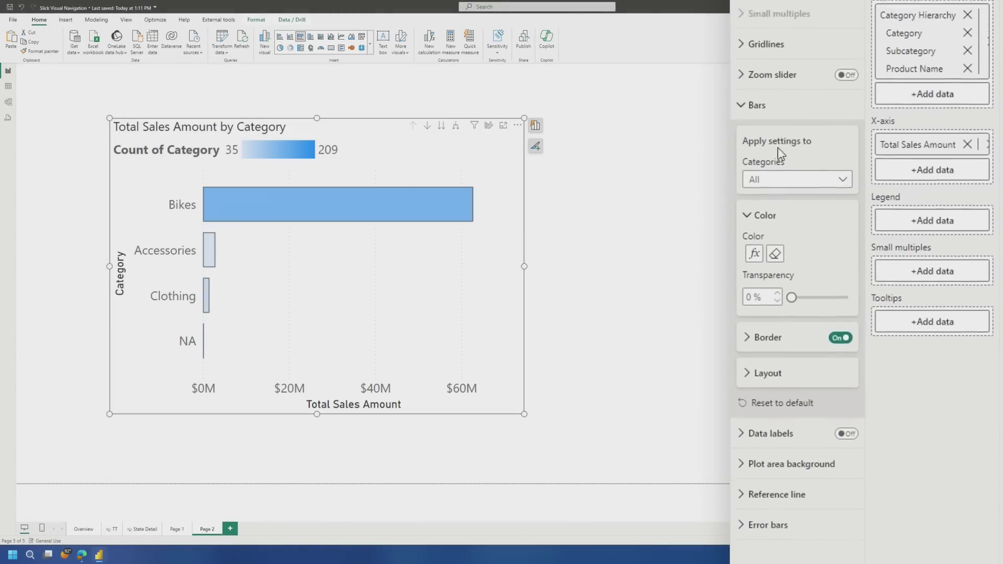
click(845, 230)
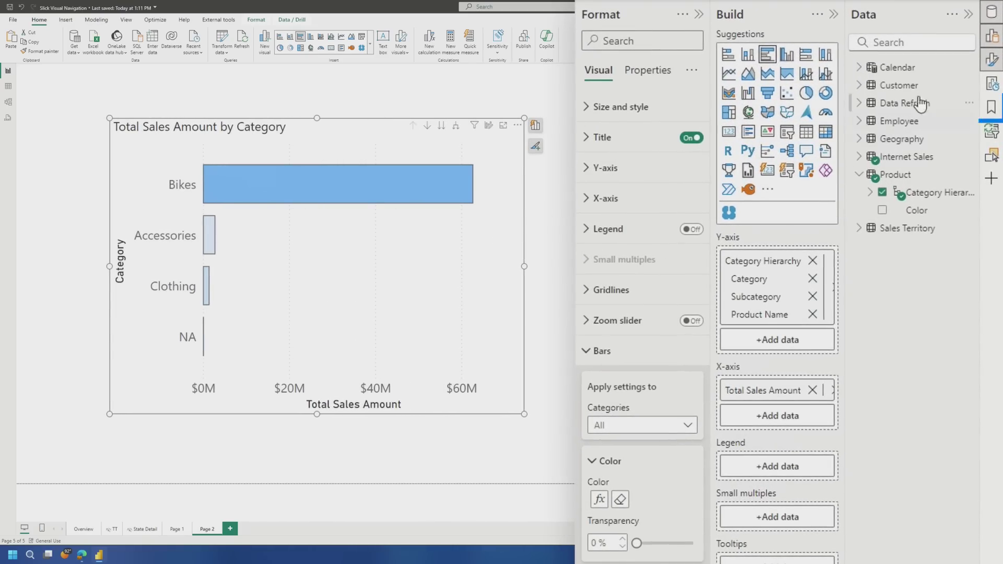
click(992, 111)
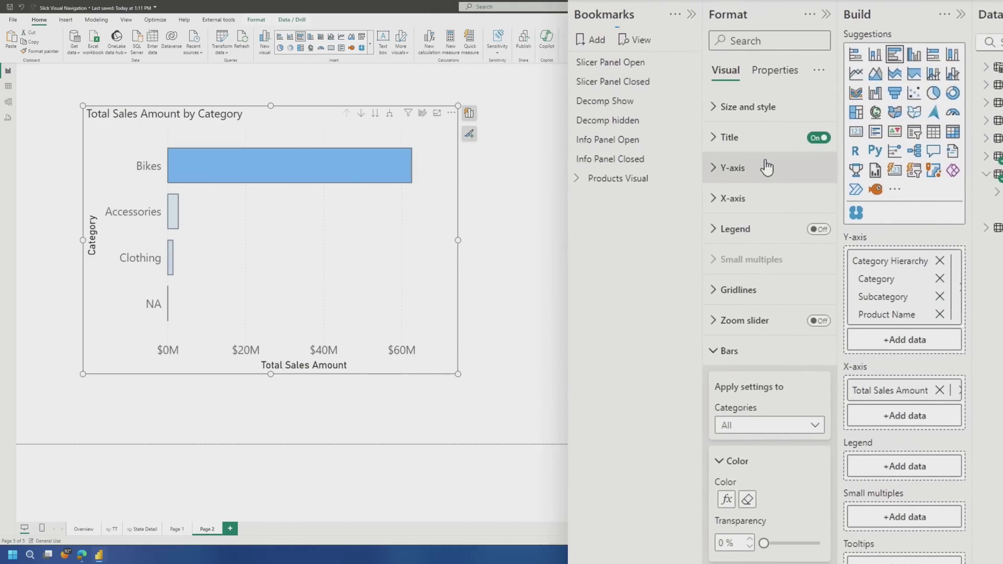
Step: Add a Demo - Category bookmark limited to Selected visuals and update it with the chart state
click(624, 42)
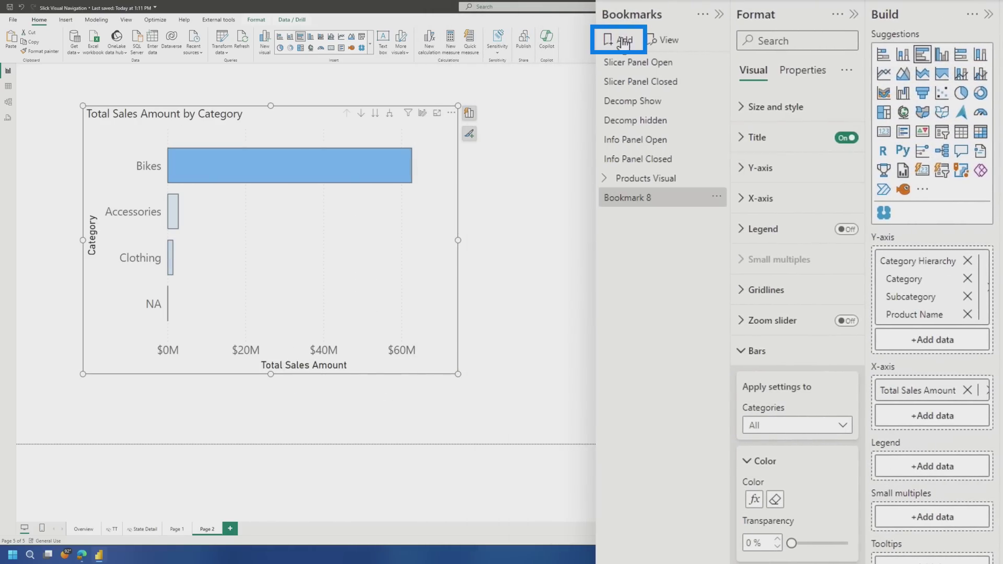
double_click(658, 198)
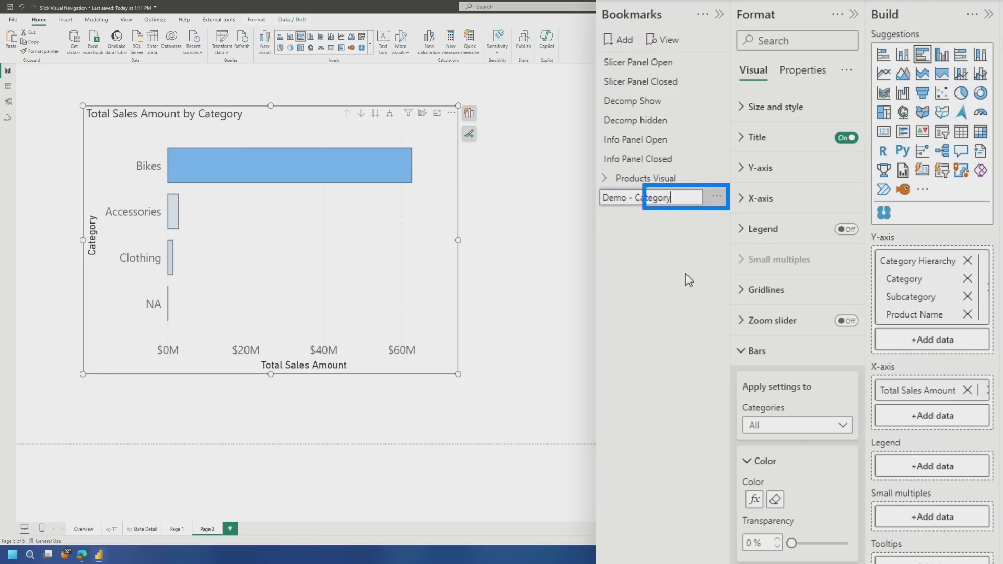
key(Return)
click(715, 197)
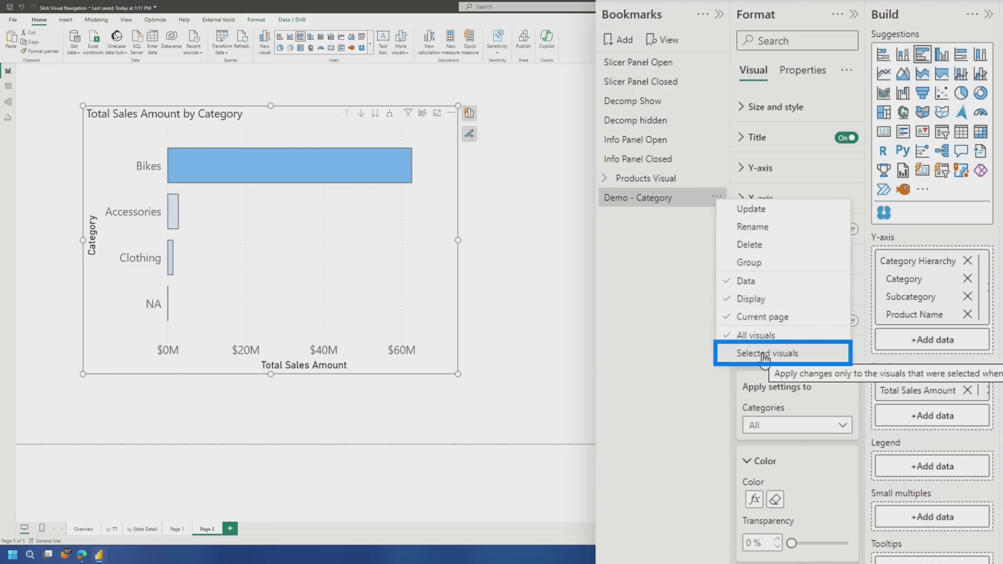
click(764, 353)
click(716, 197)
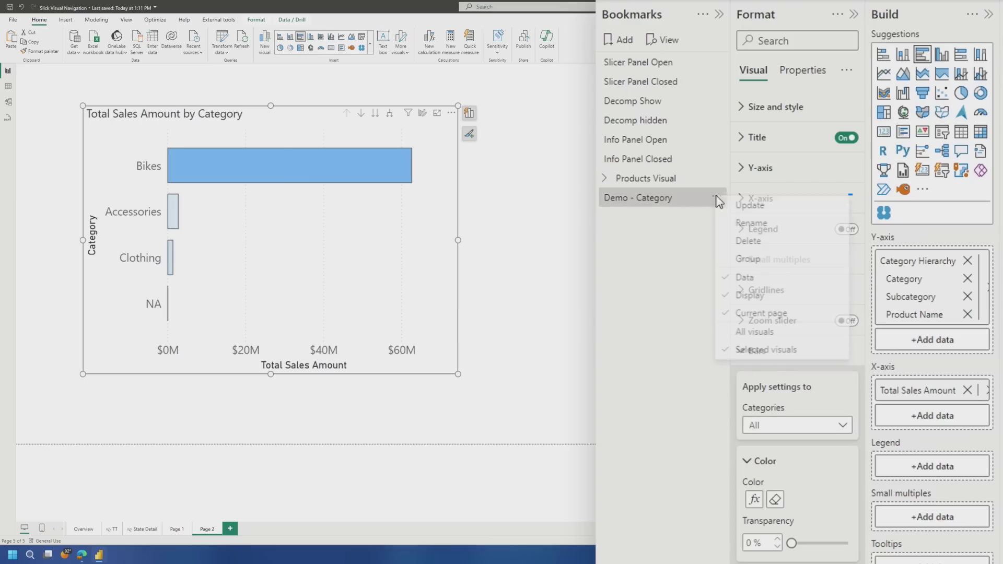
click(751, 212)
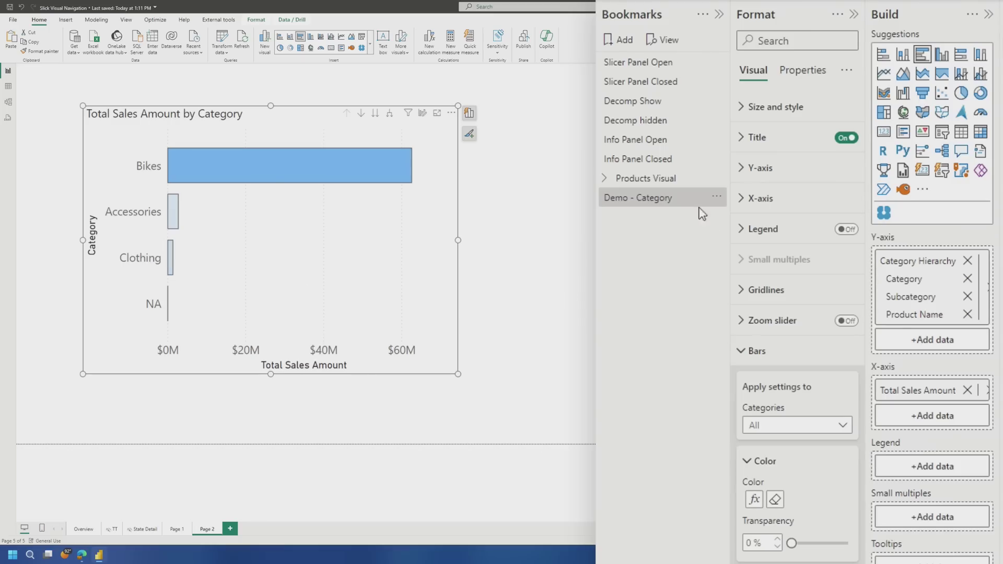
Step: Put Demo - Category into a new bookmark group named Demo Products
click(717, 197)
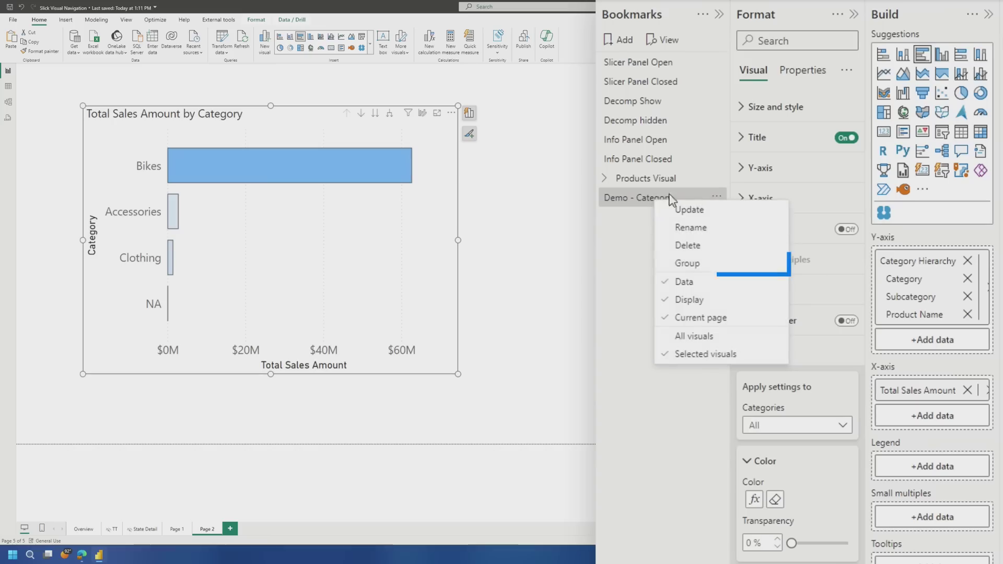
click(702, 263)
text(Demo Products)
key(Return)
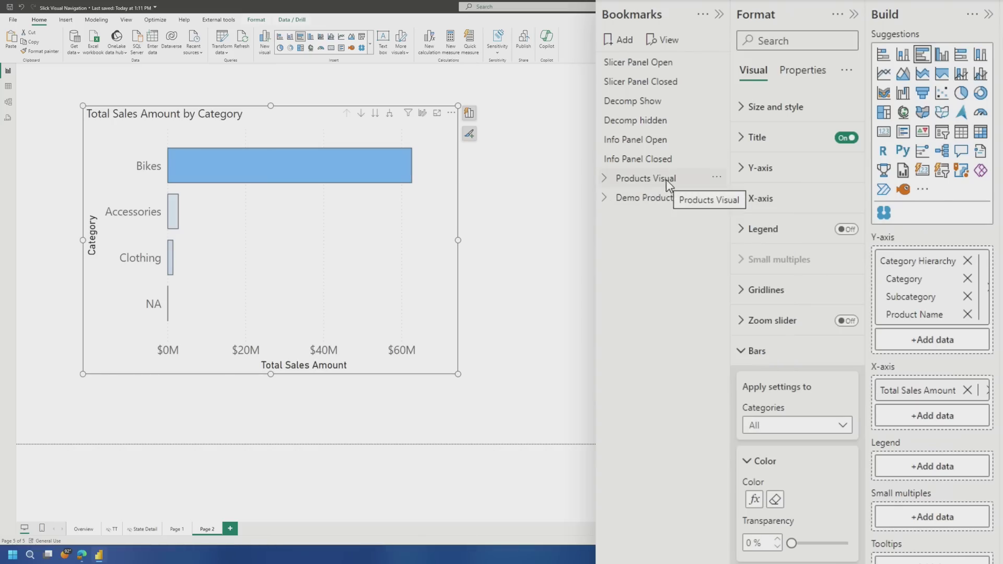
click(605, 198)
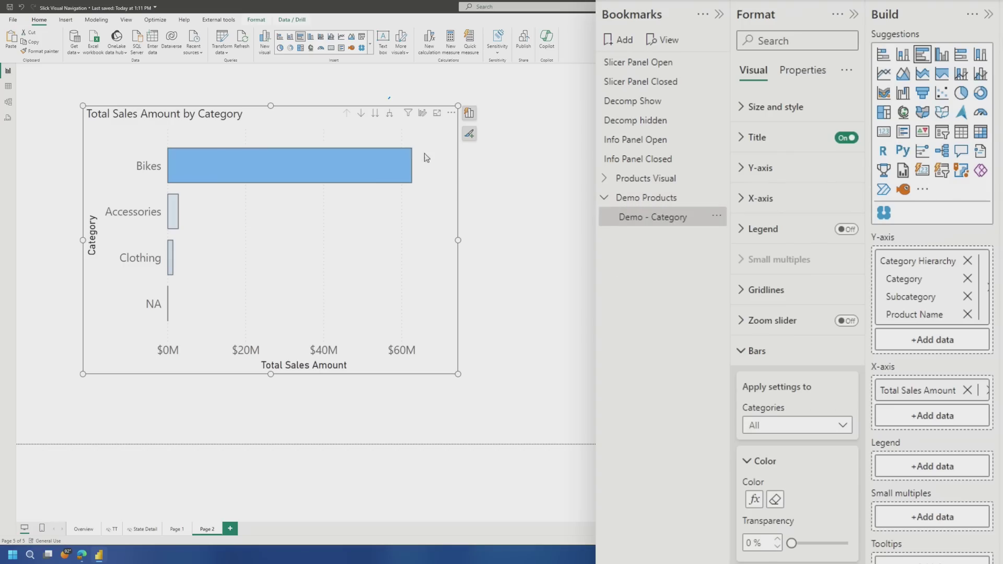
Step: Drill to Subcategory and save a Selected-visuals Demo - Subcategory bookmark in Demo Products
click(376, 114)
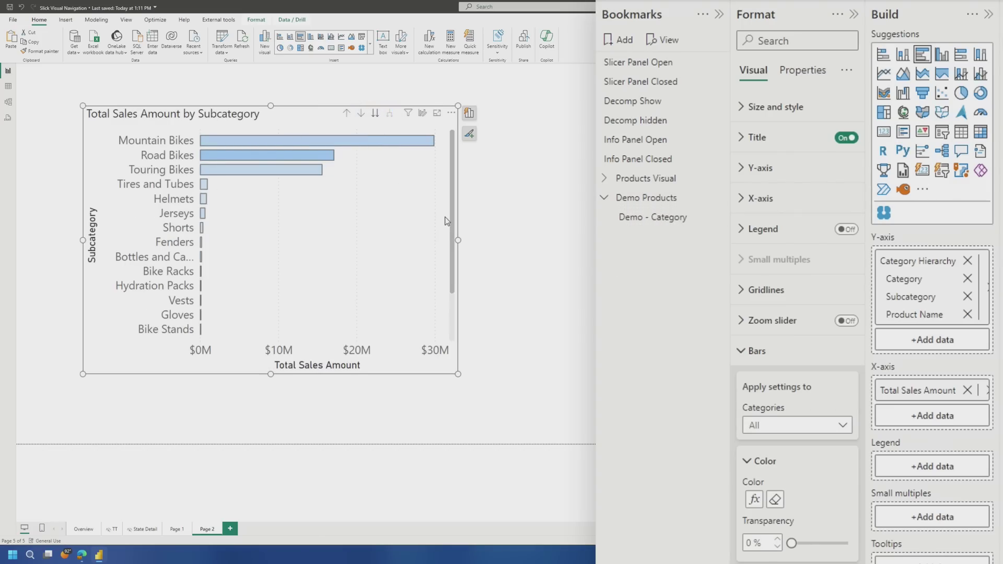
click(624, 41)
key(Return)
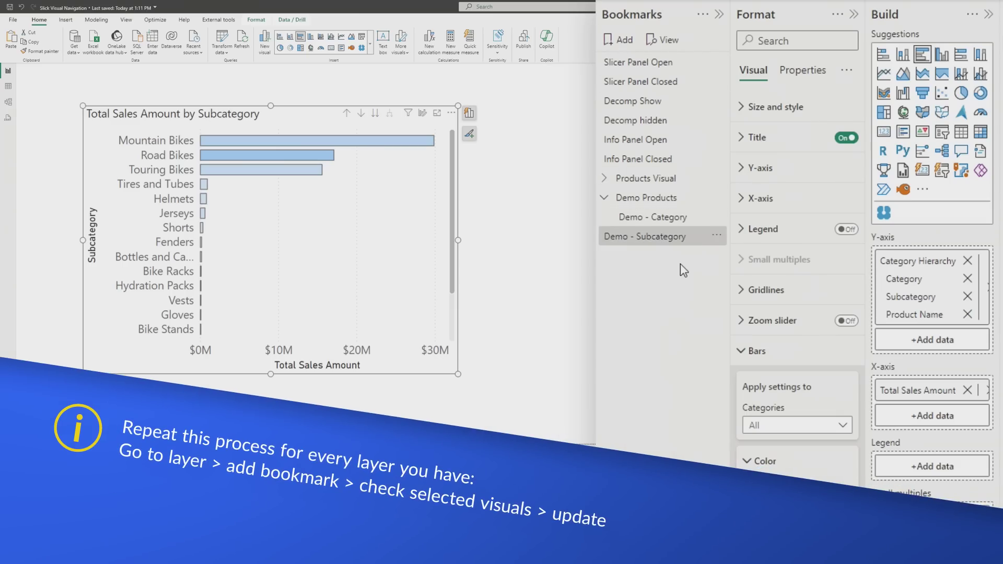
click(714, 236)
click(754, 387)
click(714, 237)
click(743, 247)
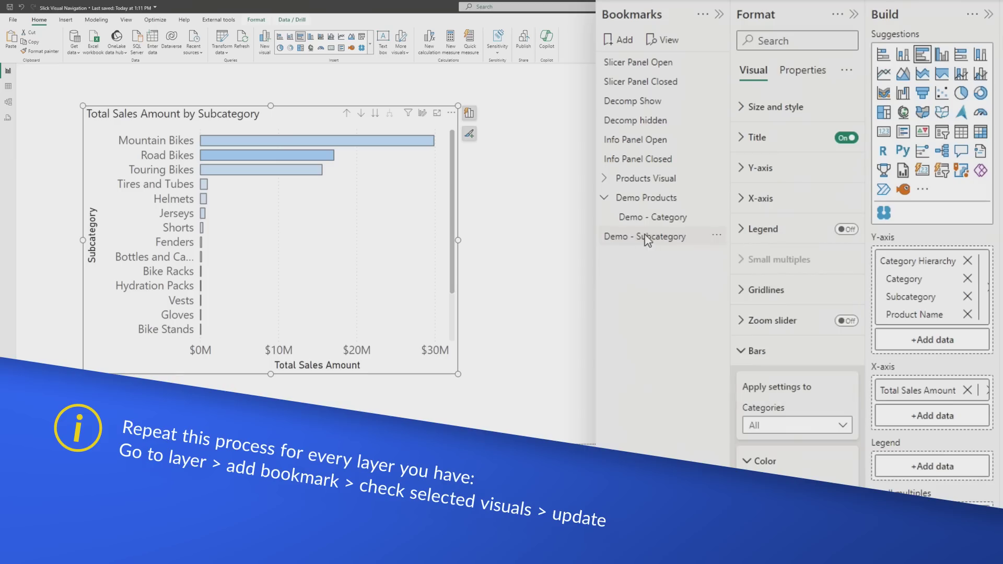
drag(638, 240, 672, 224)
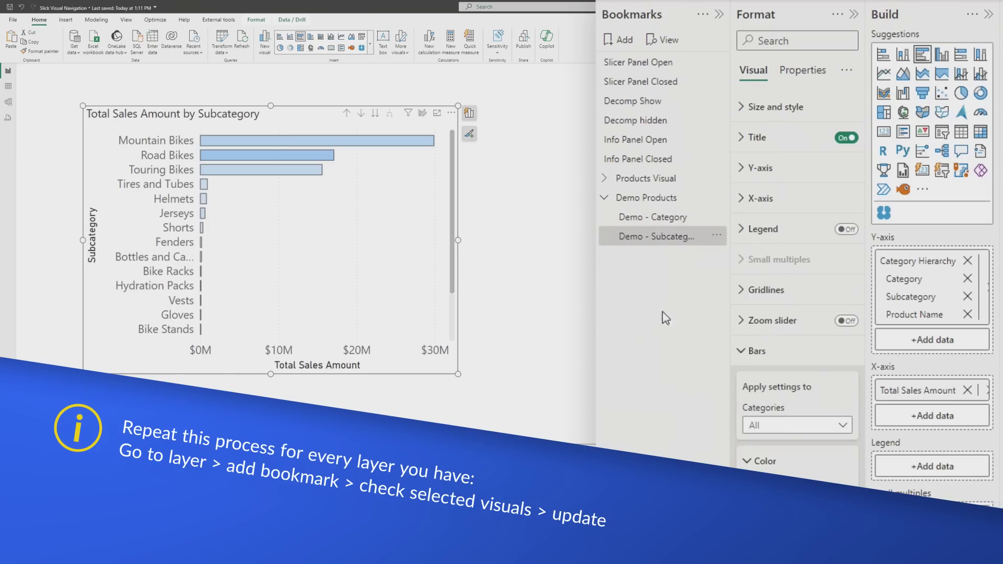
Step: Drill to Product Name and save a Selected-visuals Demo - Product bookmark
click(375, 112)
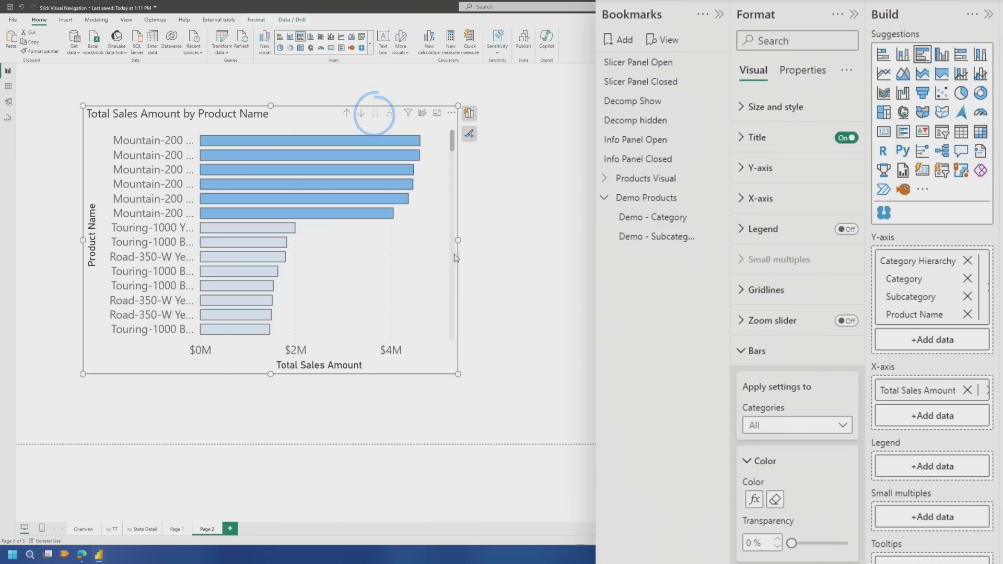
click(628, 48)
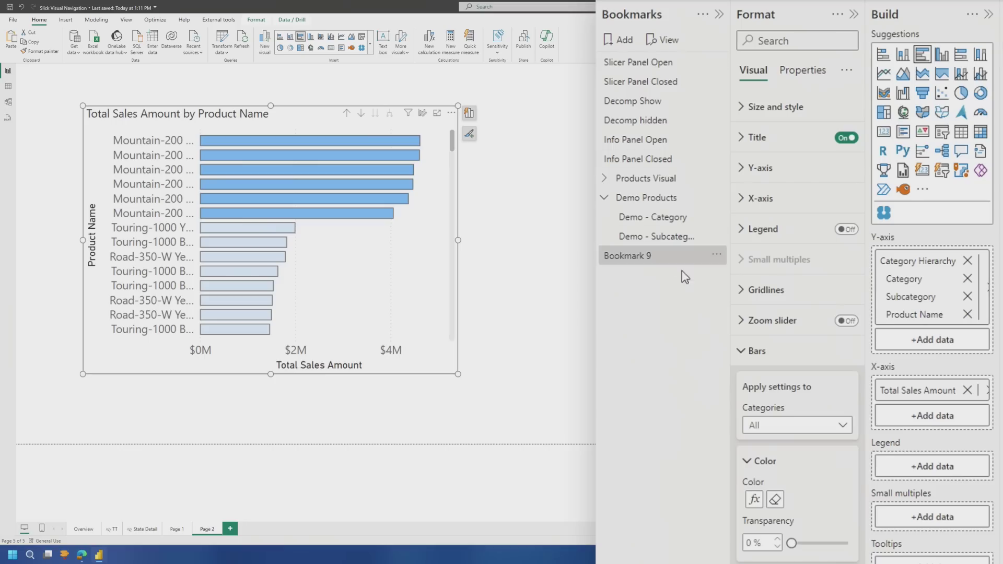
double_click(653, 256)
text(Demo - Product)
click(716, 254)
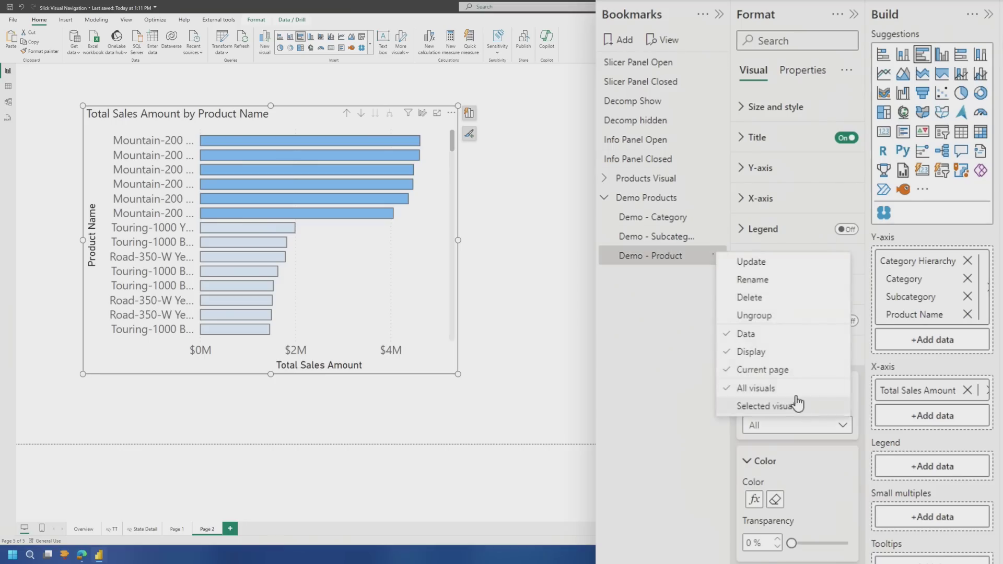
click(758, 406)
click(716, 255)
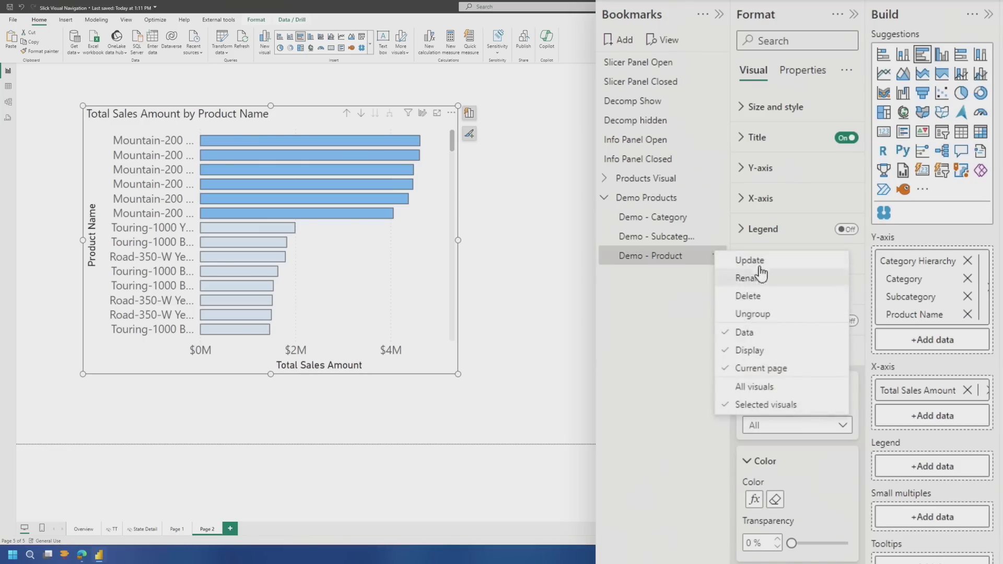
click(737, 262)
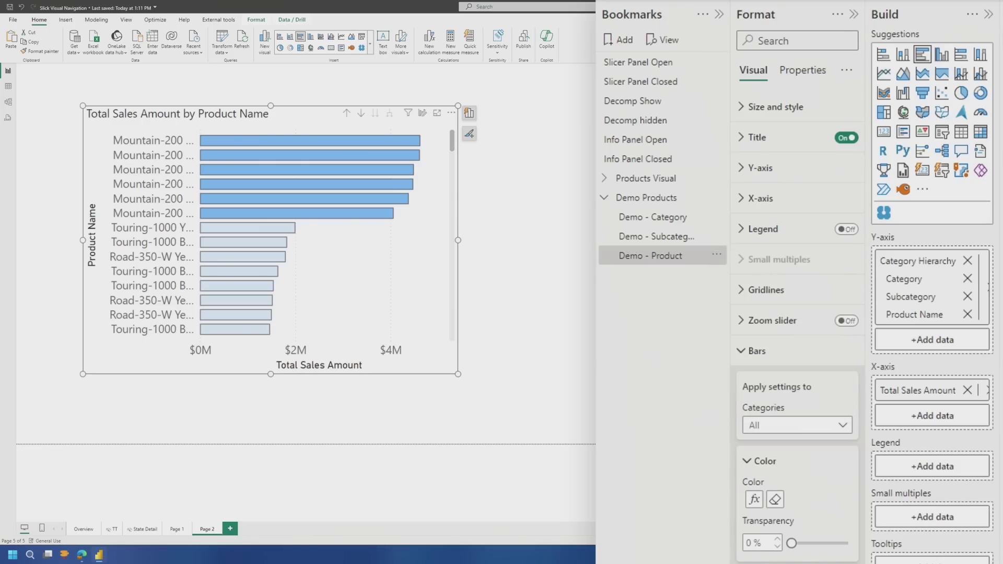
click(652, 220)
click(654, 238)
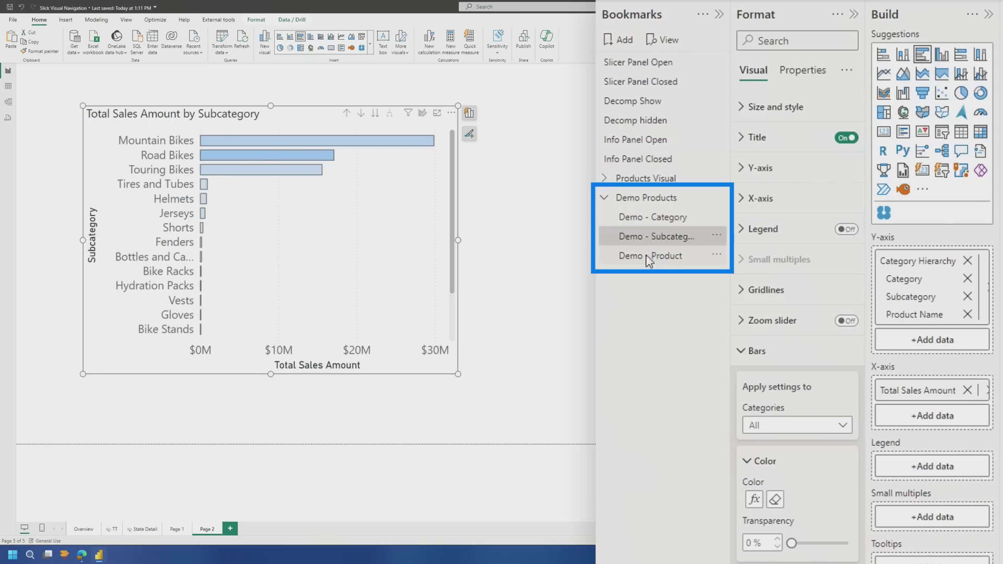
click(649, 258)
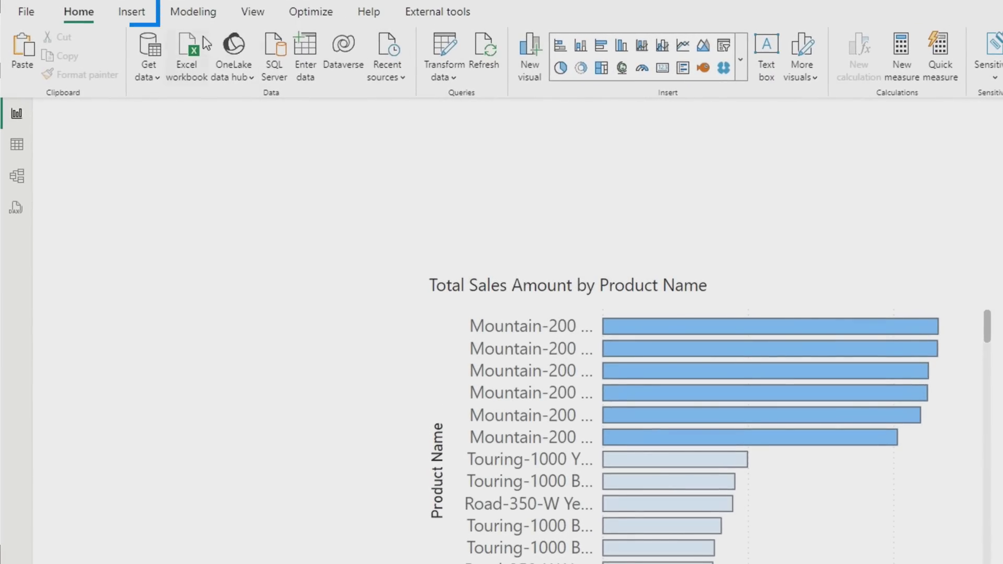
Step: Insert a bookmark navigator and place it just above the chart
click(148, 19)
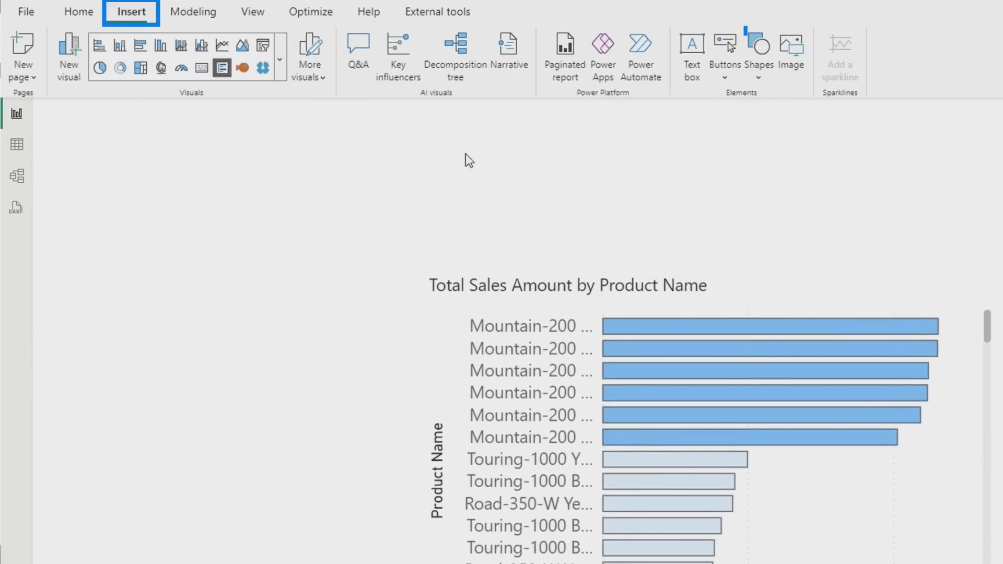
click(724, 78)
mouse_move(778, 387)
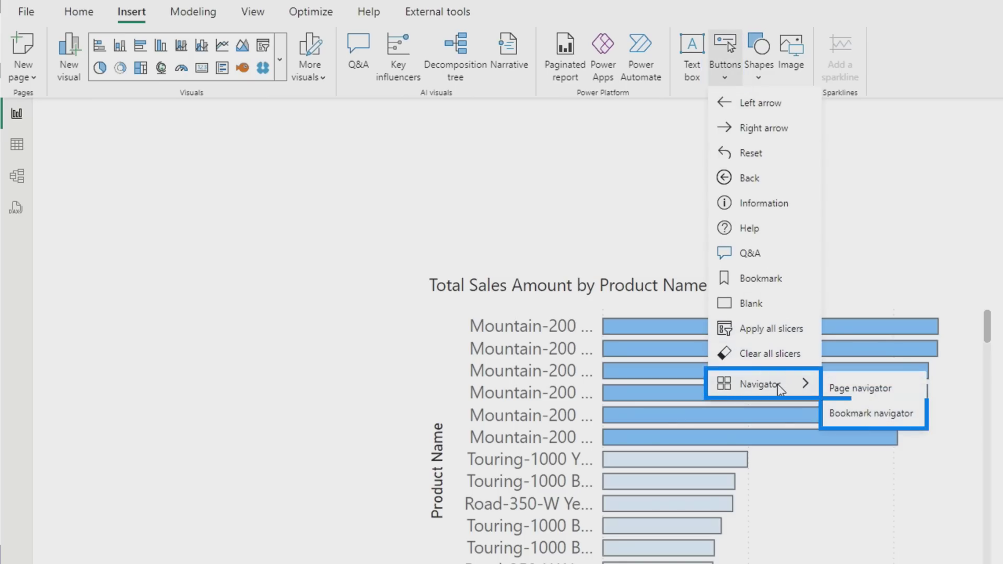
click(869, 413)
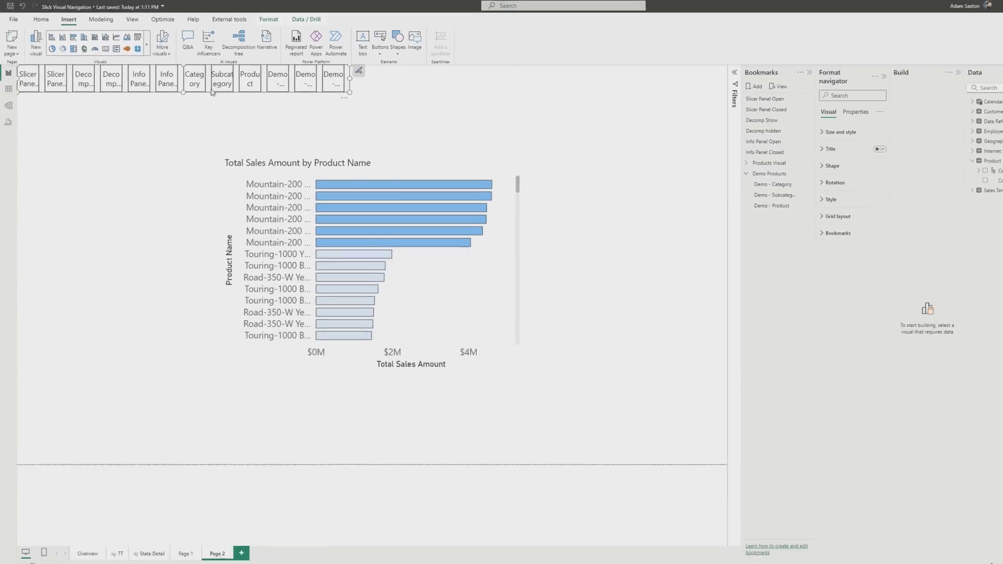
drag(212, 93, 392, 139)
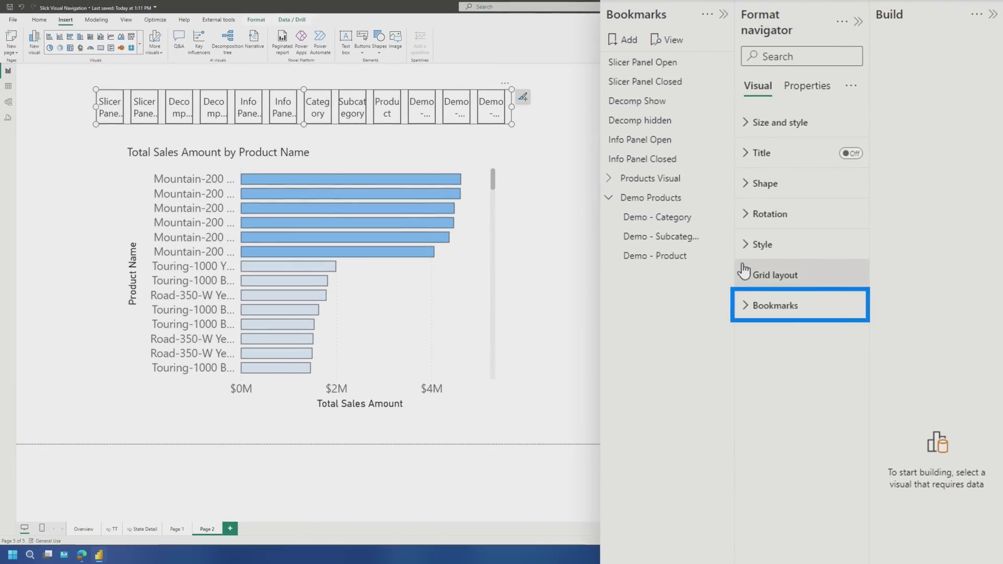
Step: Limit the navigator to the Demo Products group and test its Category, Subcategory and Product buttons
click(803, 314)
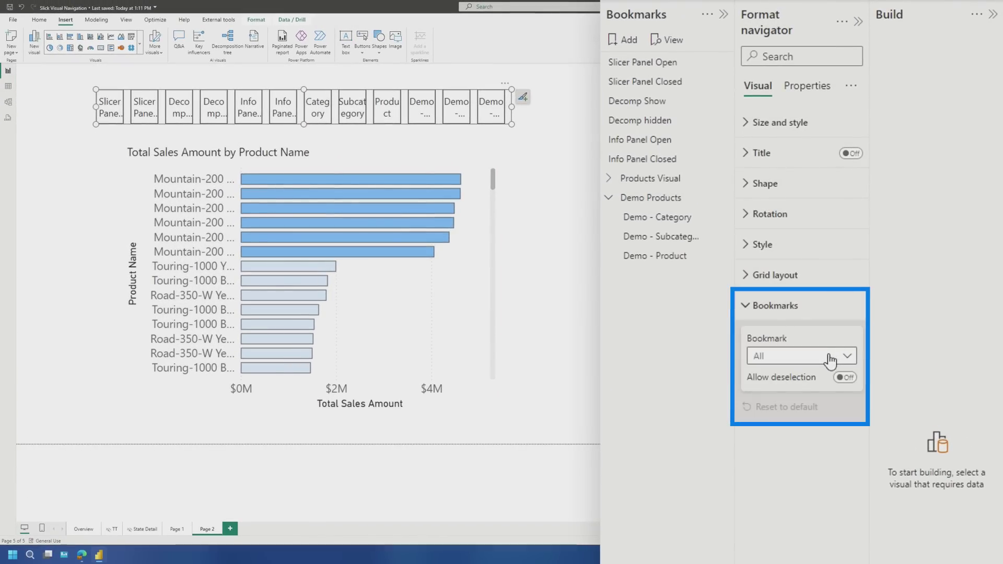
click(811, 358)
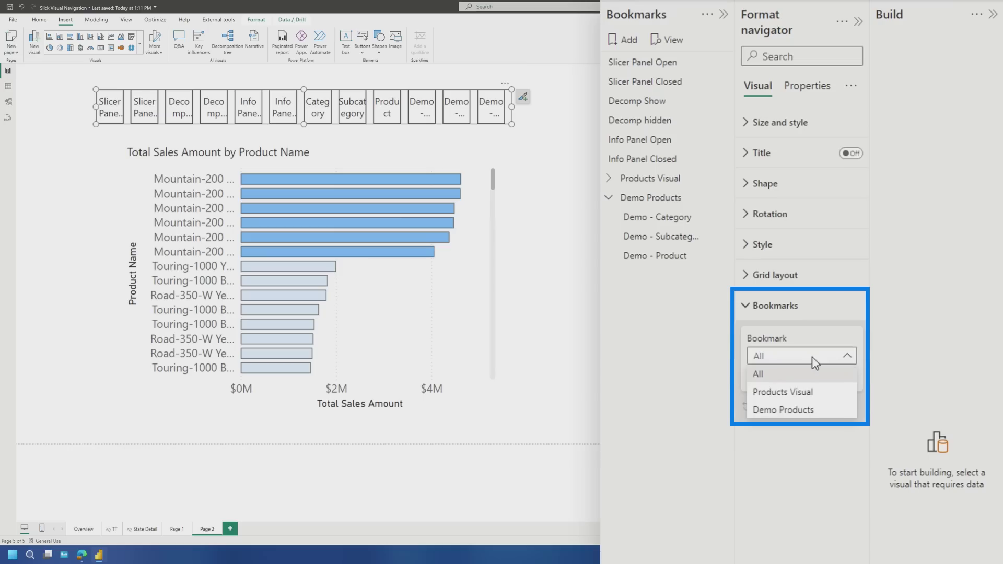
click(795, 407)
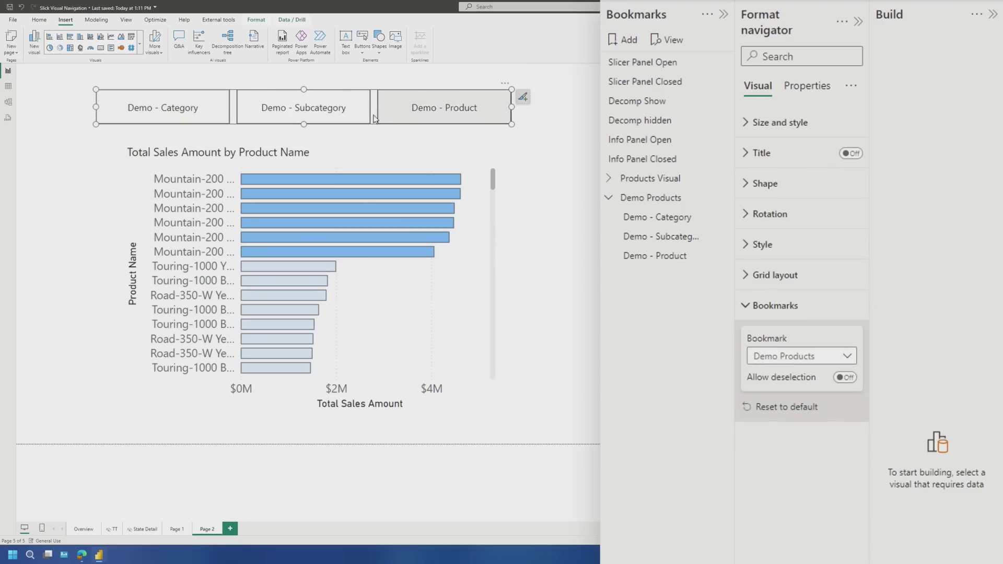
click(203, 118)
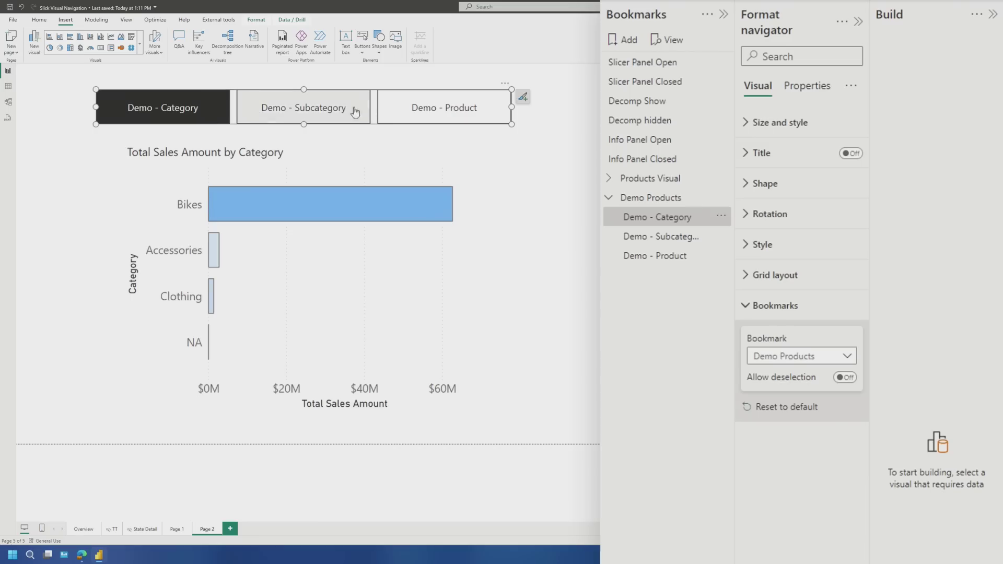
click(326, 111)
click(416, 108)
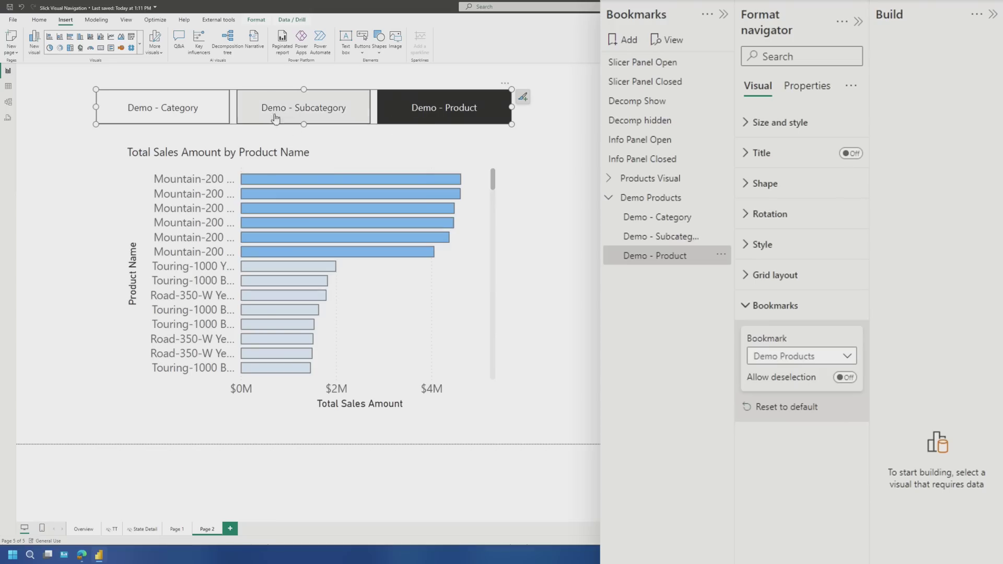
click(223, 121)
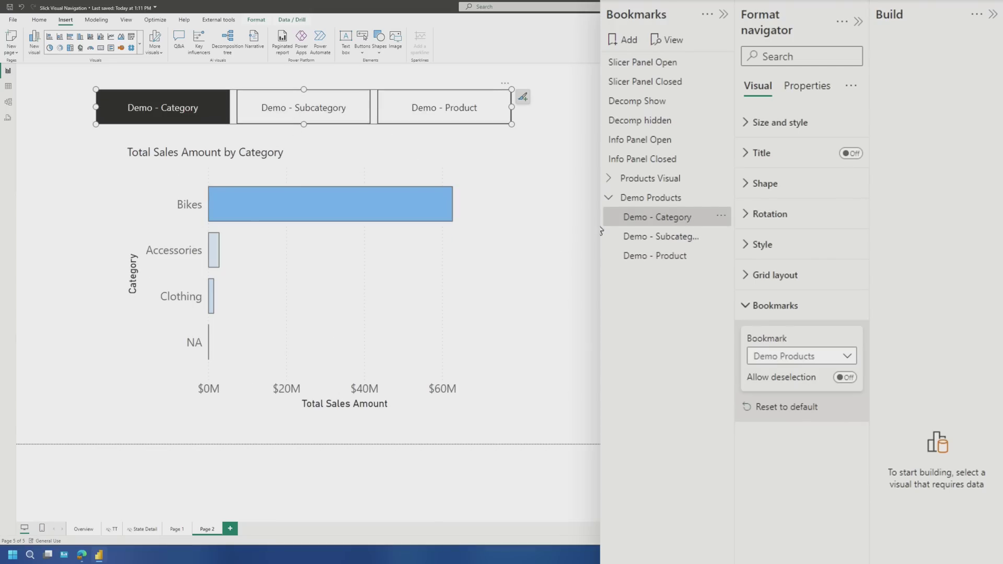
click(783, 249)
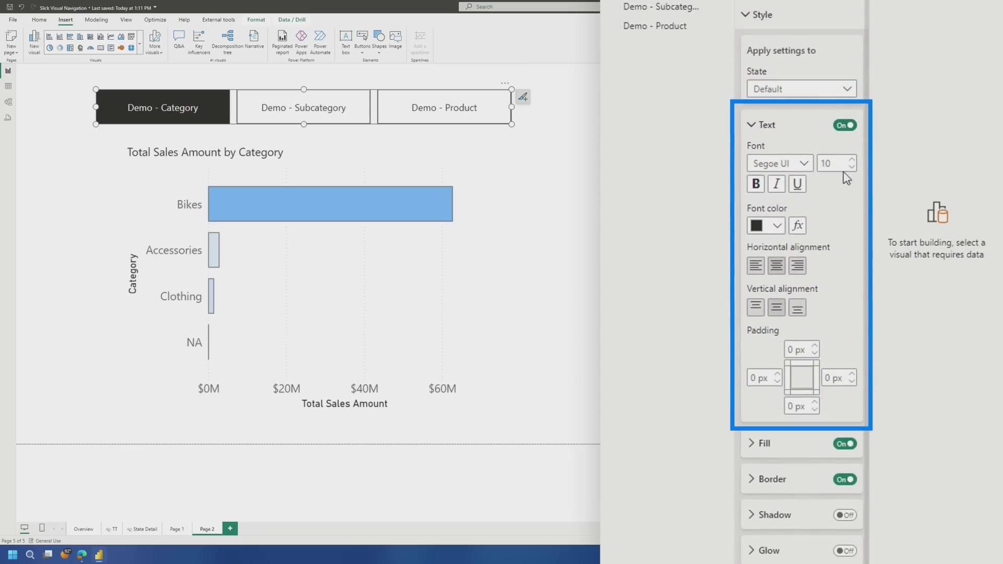
Step: Remove the navigator's button outlines and resize it beside the chart title
click(845, 479)
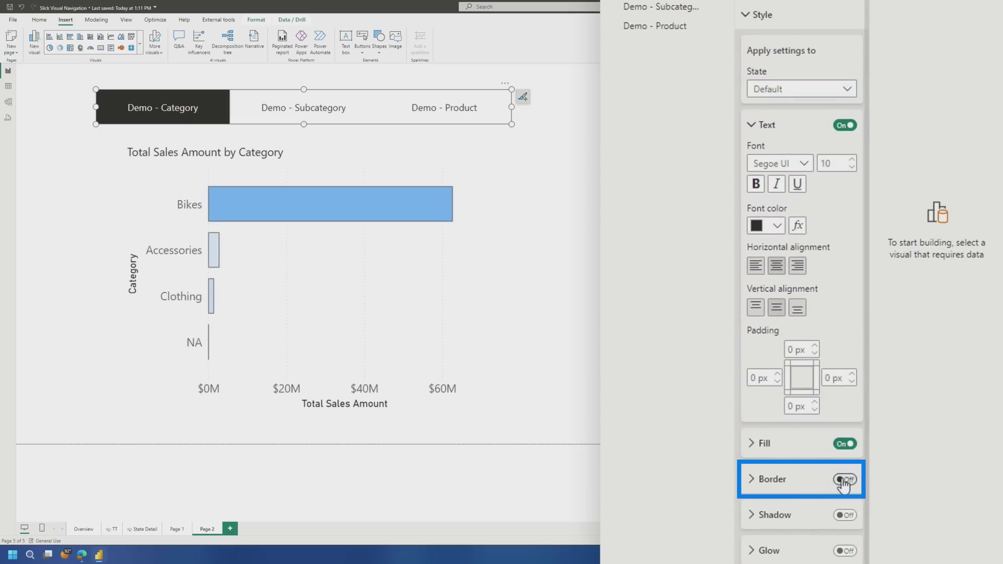
click(805, 437)
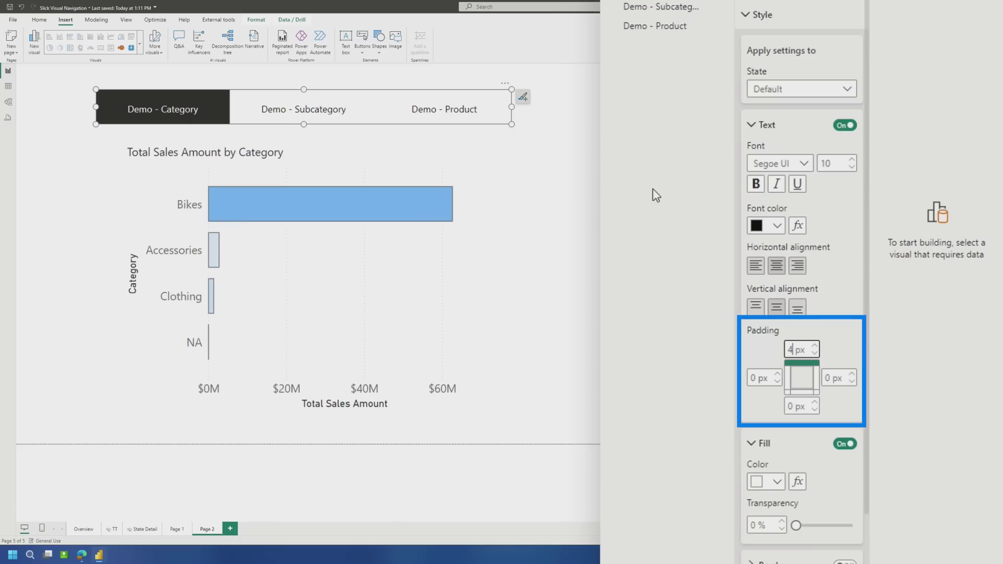
drag(512, 124, 370, 112)
drag(280, 94, 460, 123)
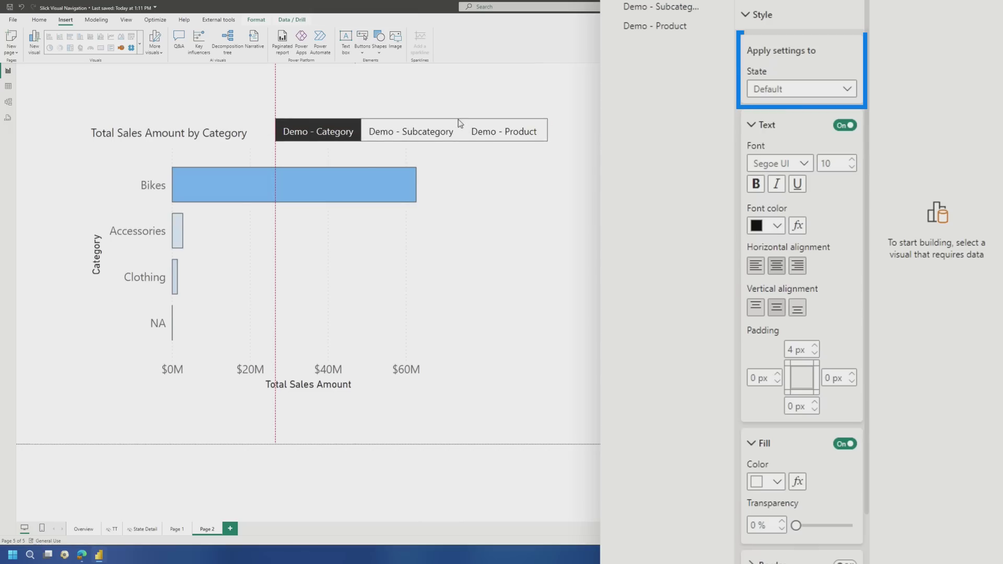
Step: Give the selected button state blue, bold text
click(793, 90)
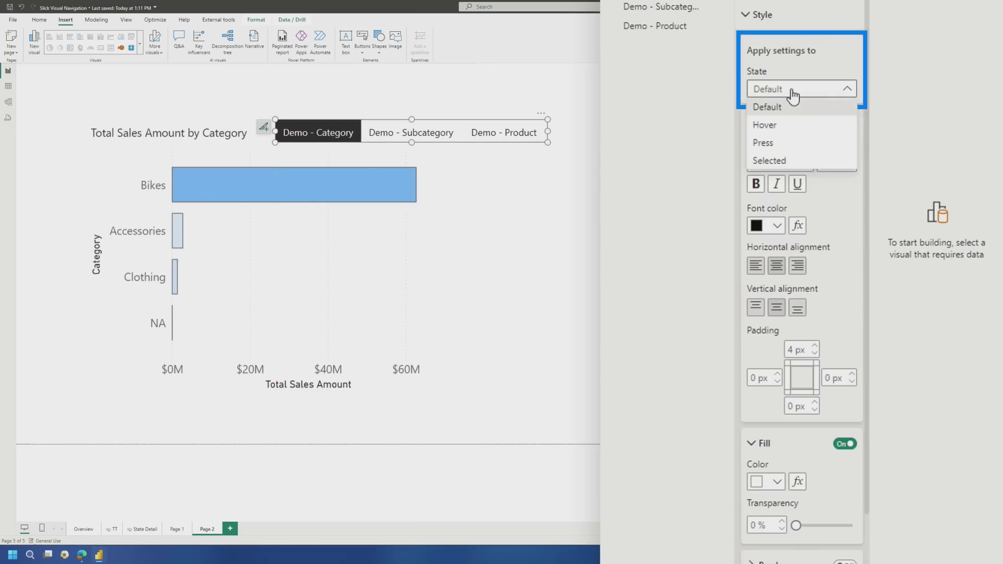
click(801, 160)
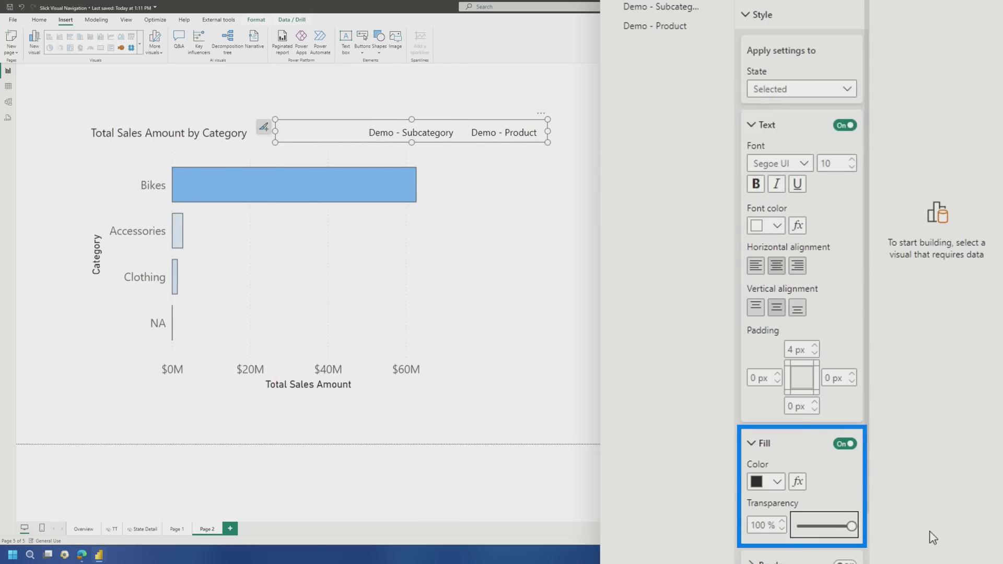
click(777, 227)
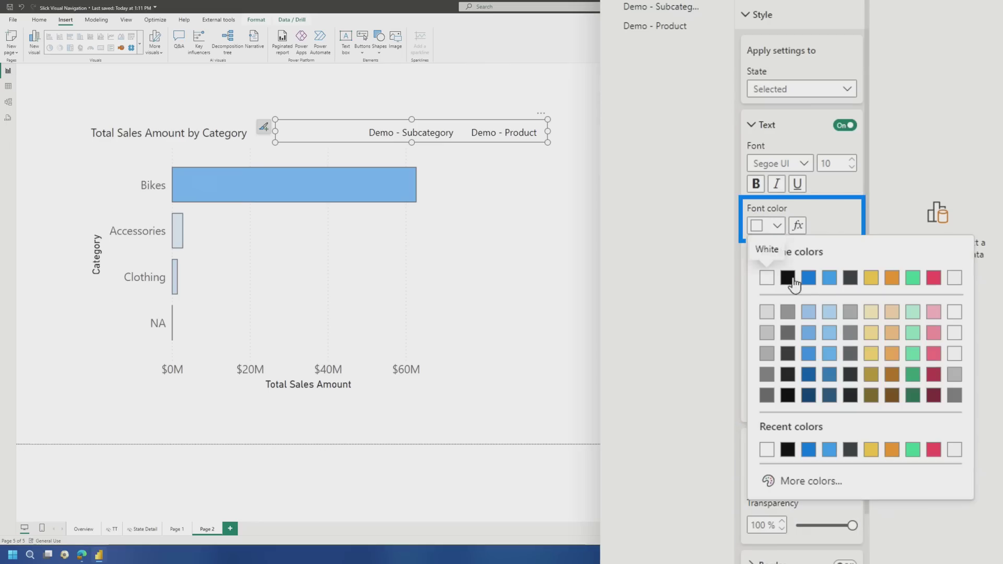
click(808, 278)
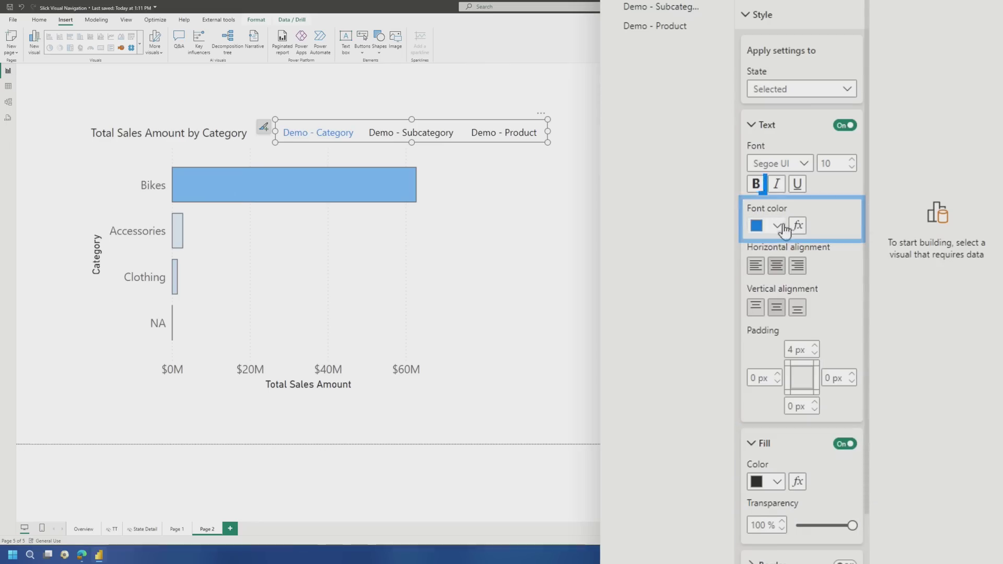
click(755, 184)
Step: Set the hover state's fill to white and preview the styling
click(807, 89)
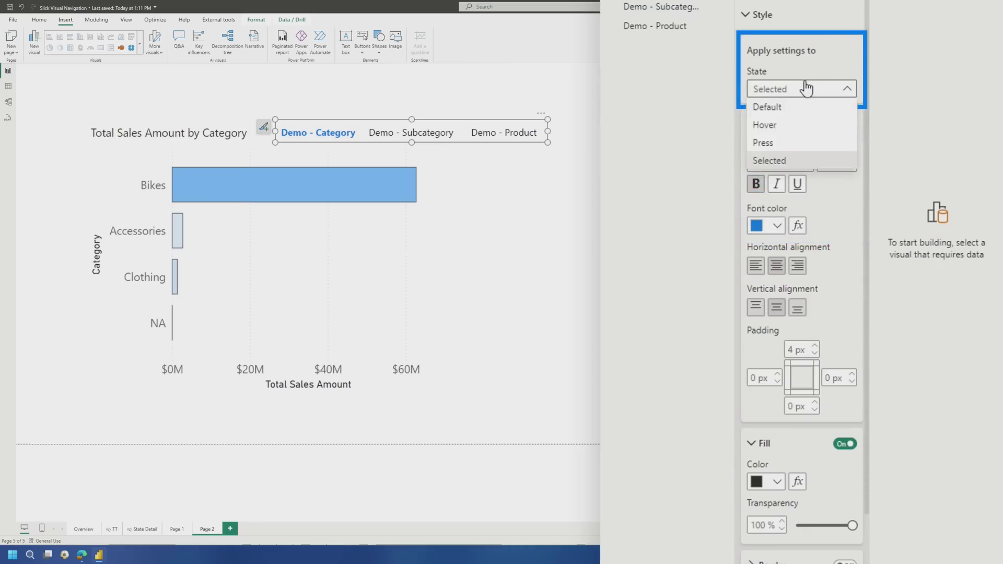
click(794, 126)
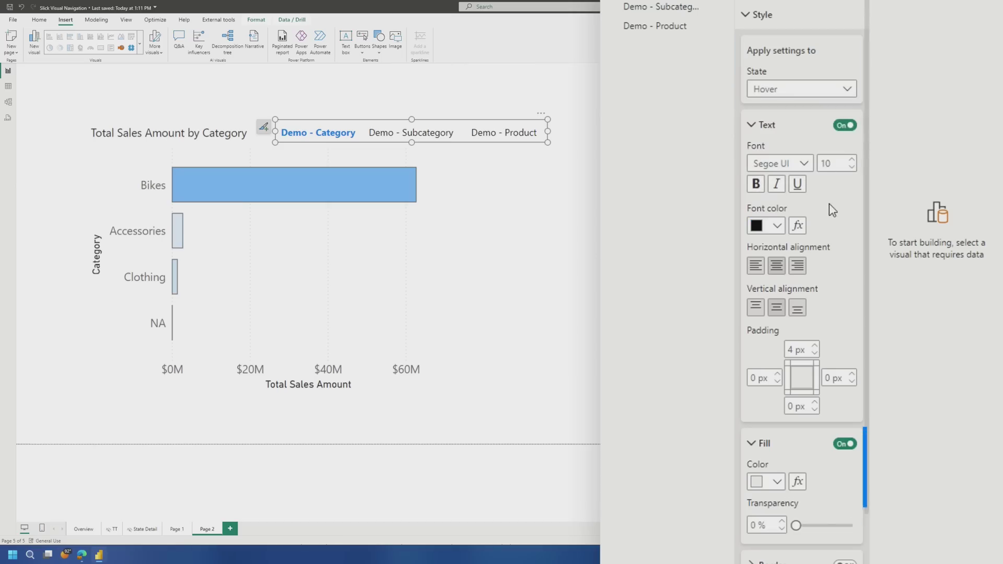
click(777, 482)
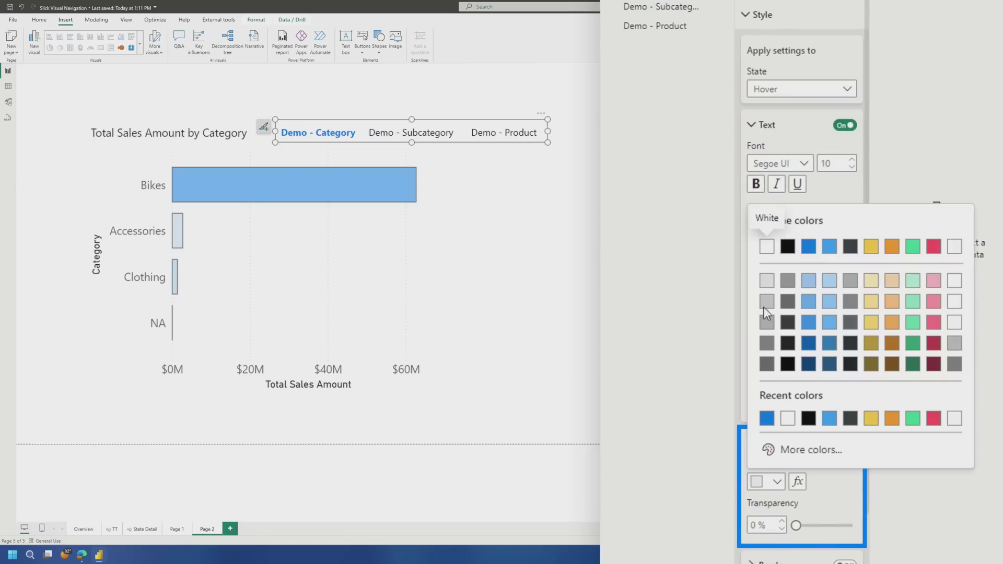
click(766, 247)
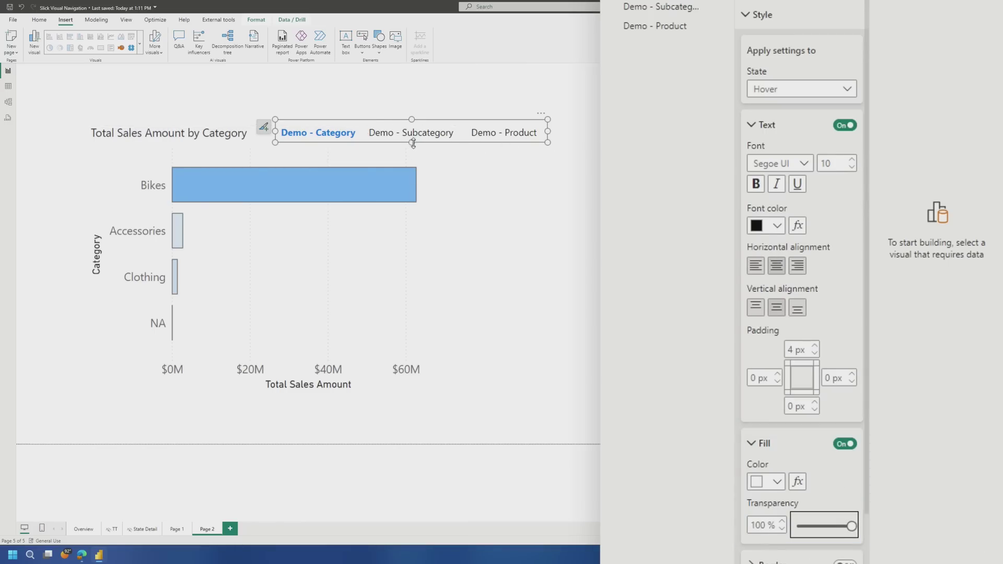
click(551, 137)
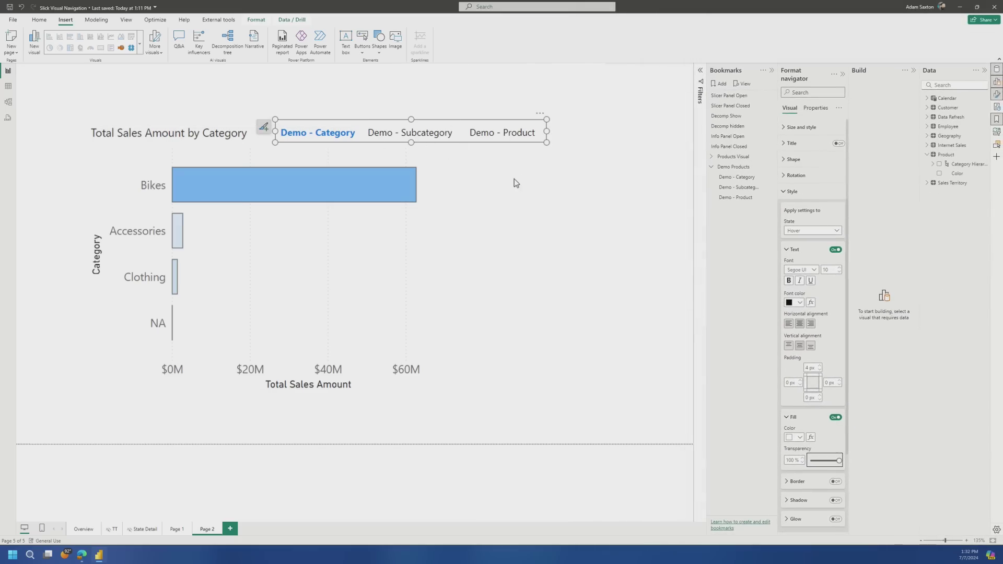
click(183, 529)
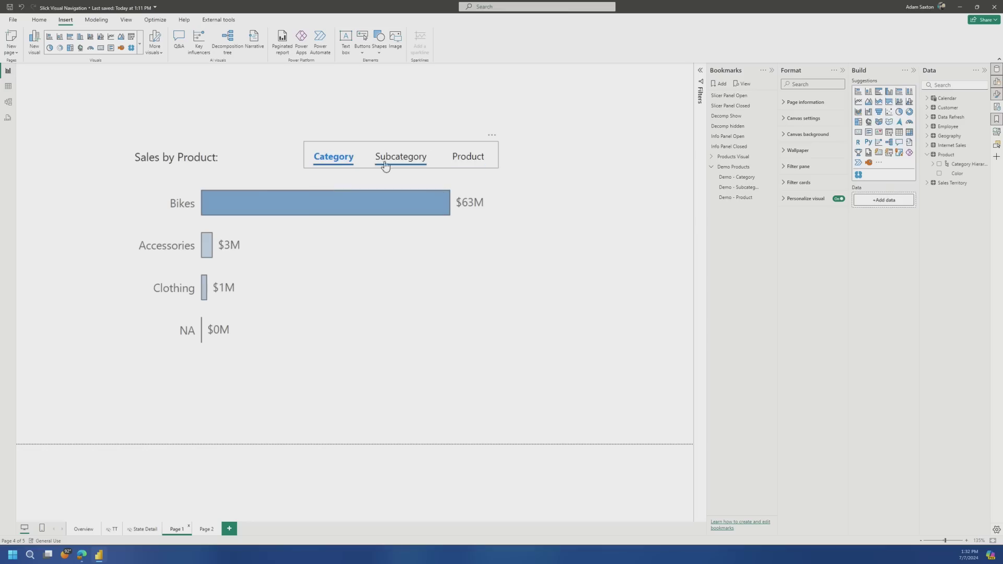
click(468, 166)
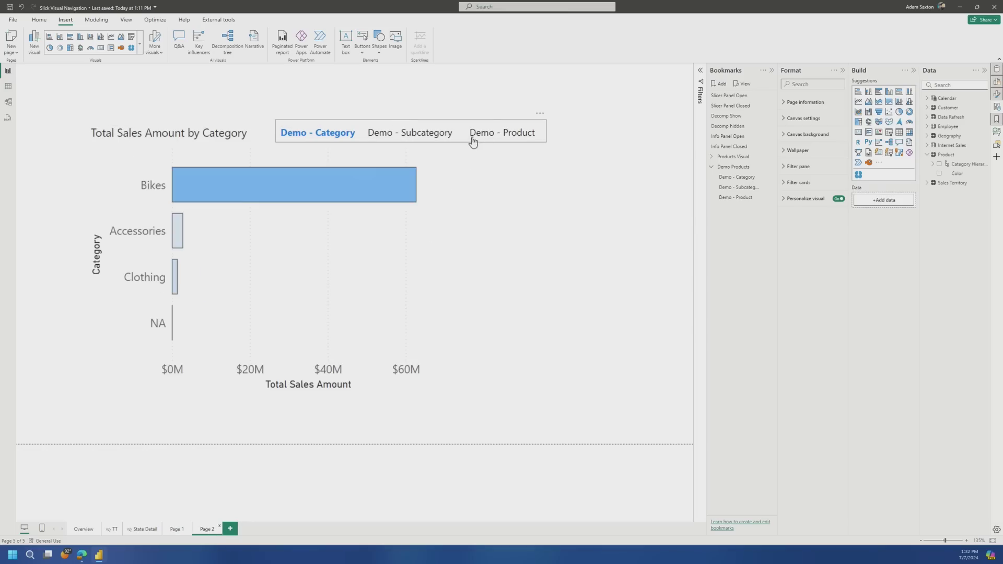
click(469, 143)
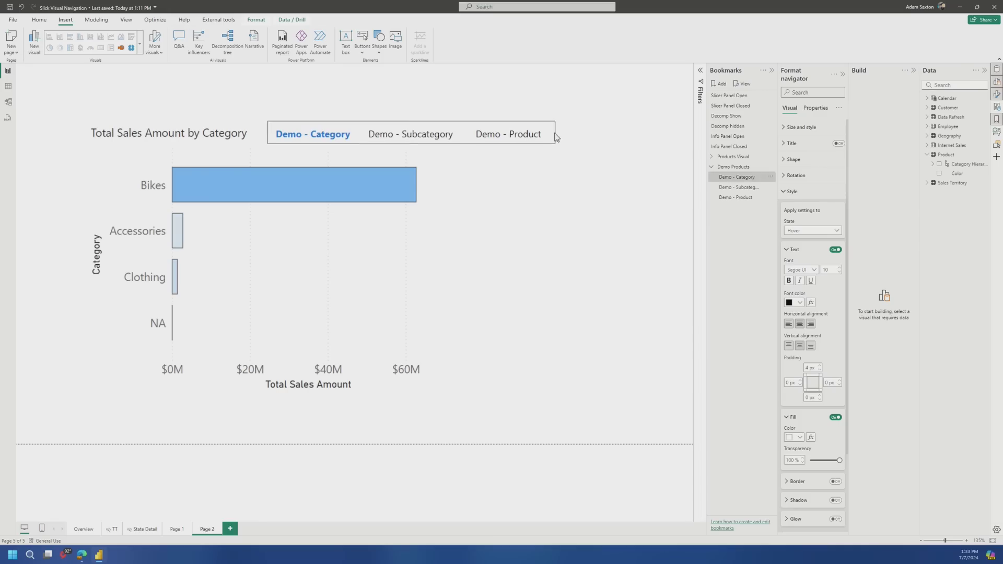
click(410, 133)
click(511, 135)
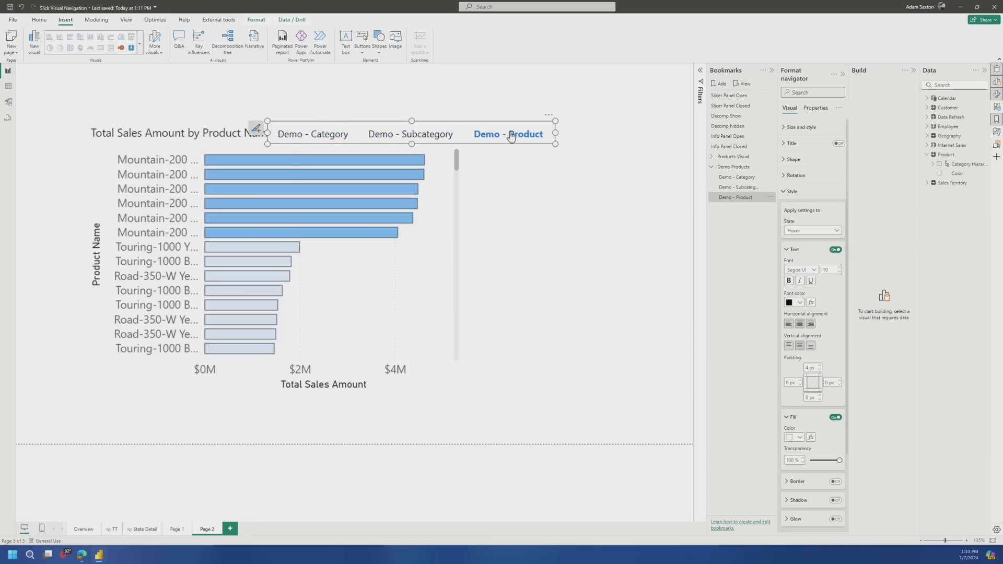
click(325, 129)
click(376, 89)
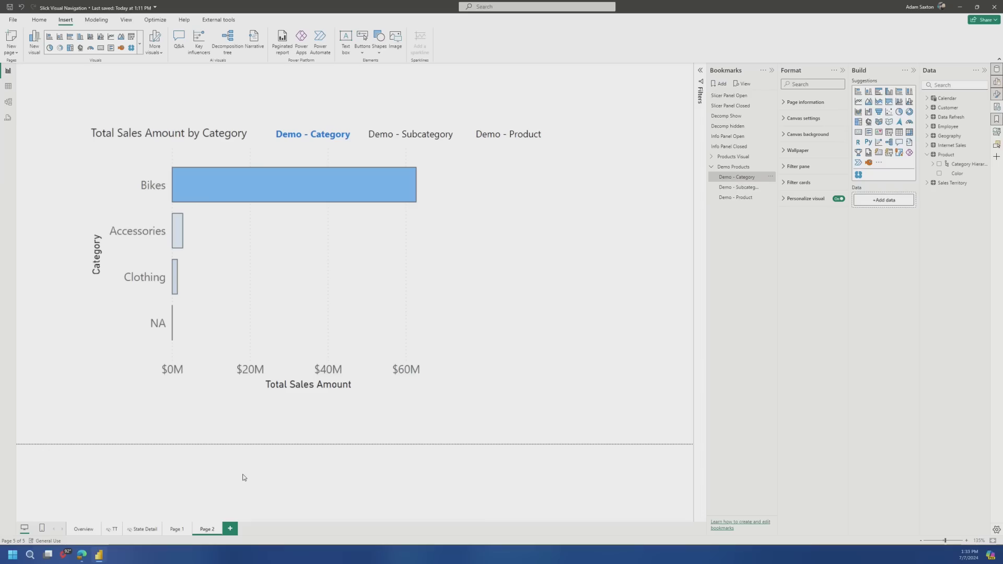
click(177, 529)
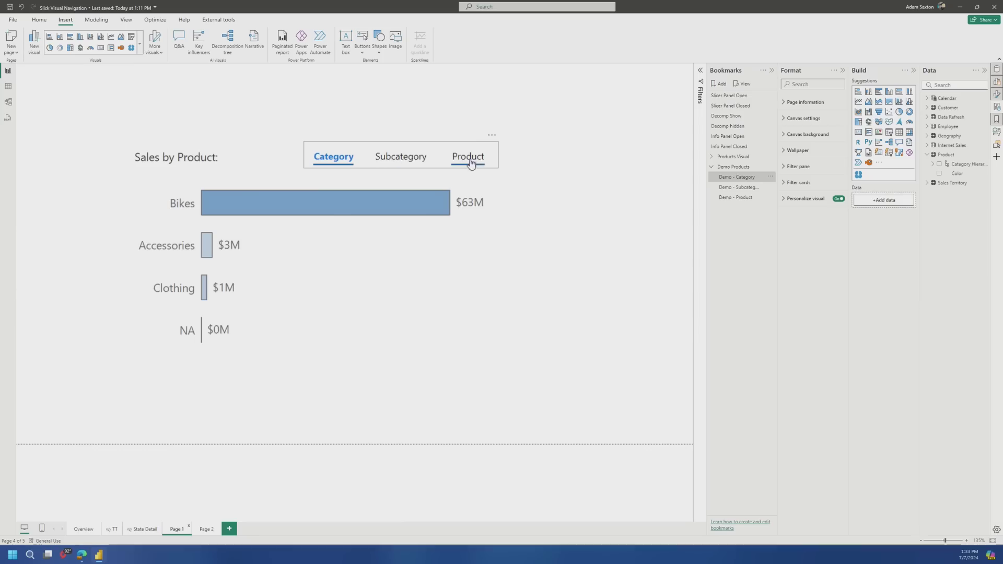
click(392, 160)
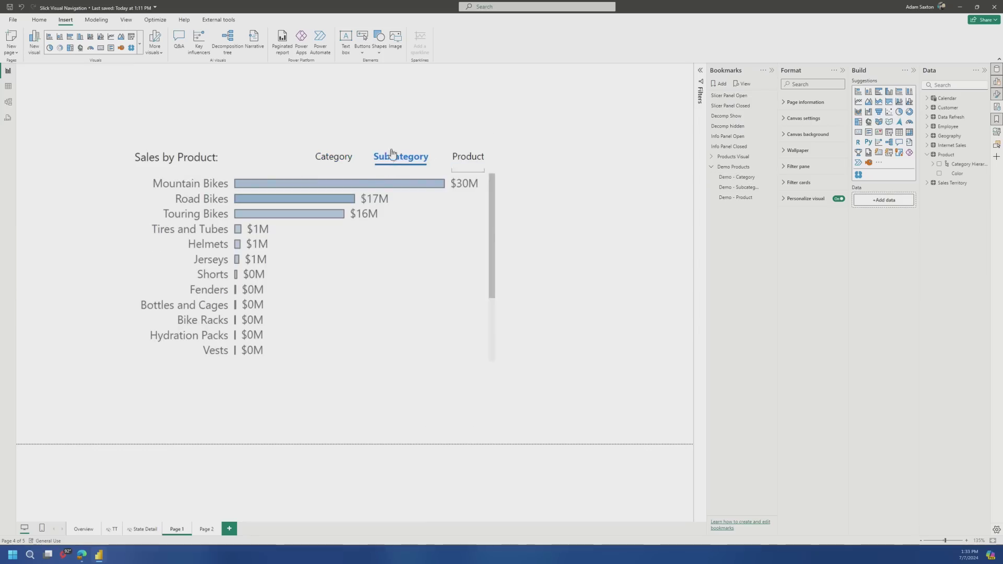
click(472, 157)
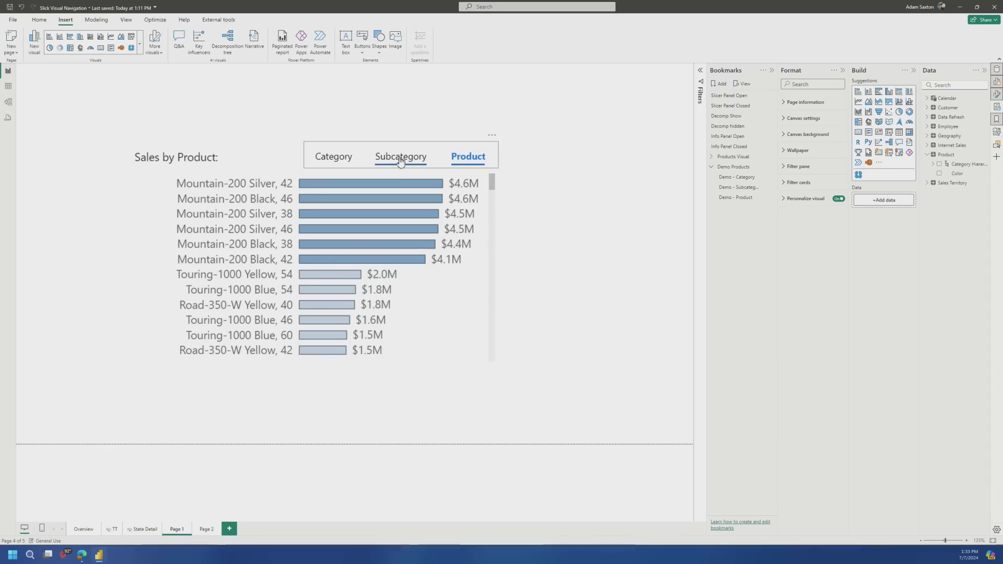
click(379, 167)
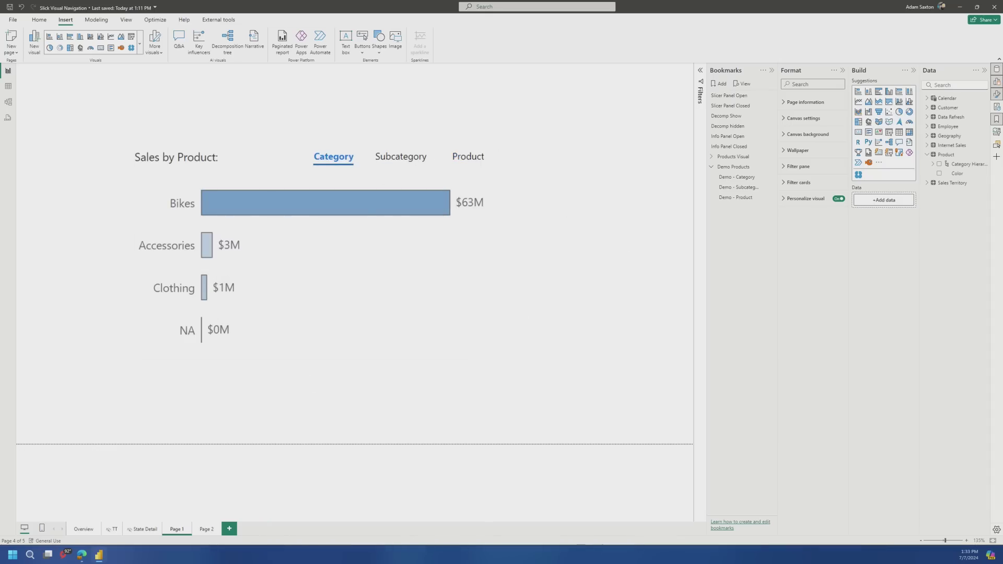
click(207, 528)
Step: Try an underline font style on the navigator's selected state, then remove it
click(473, 142)
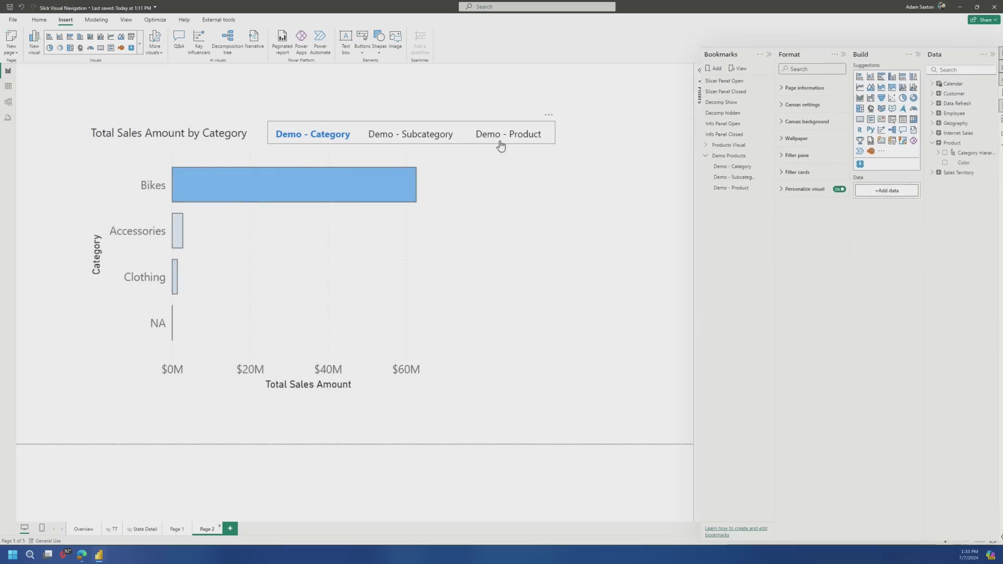
click(783, 97)
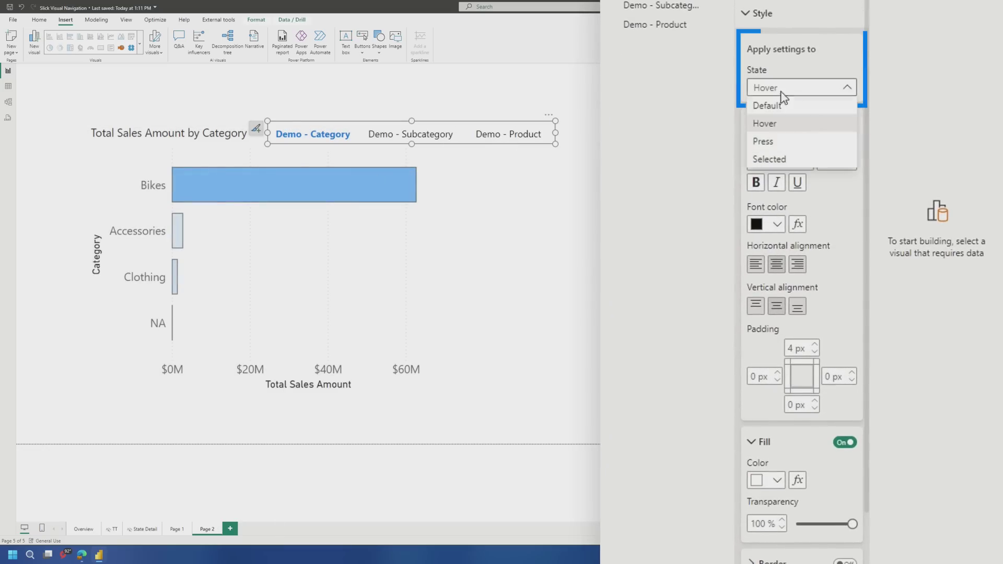
click(814, 158)
click(798, 183)
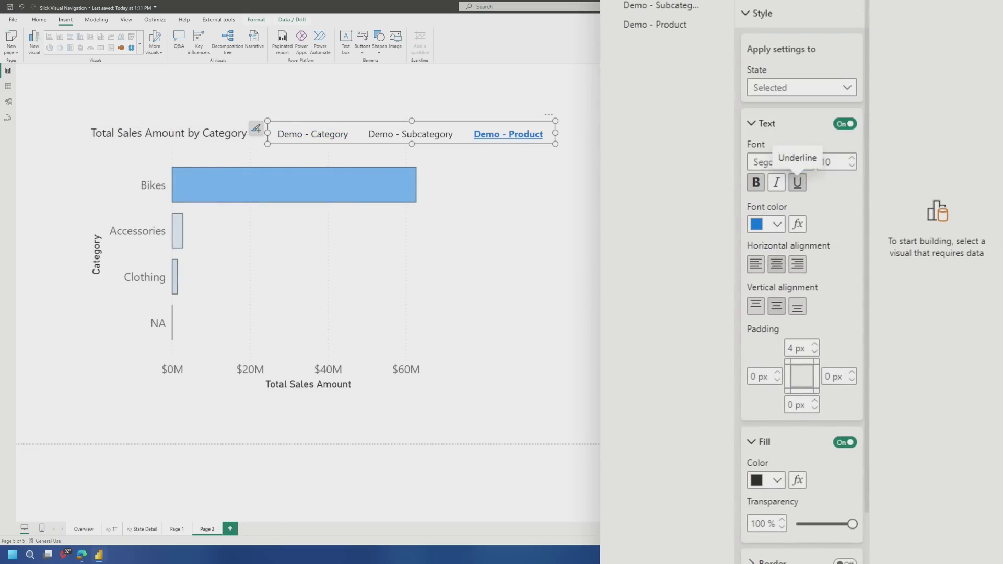
ctrl+click(312, 135)
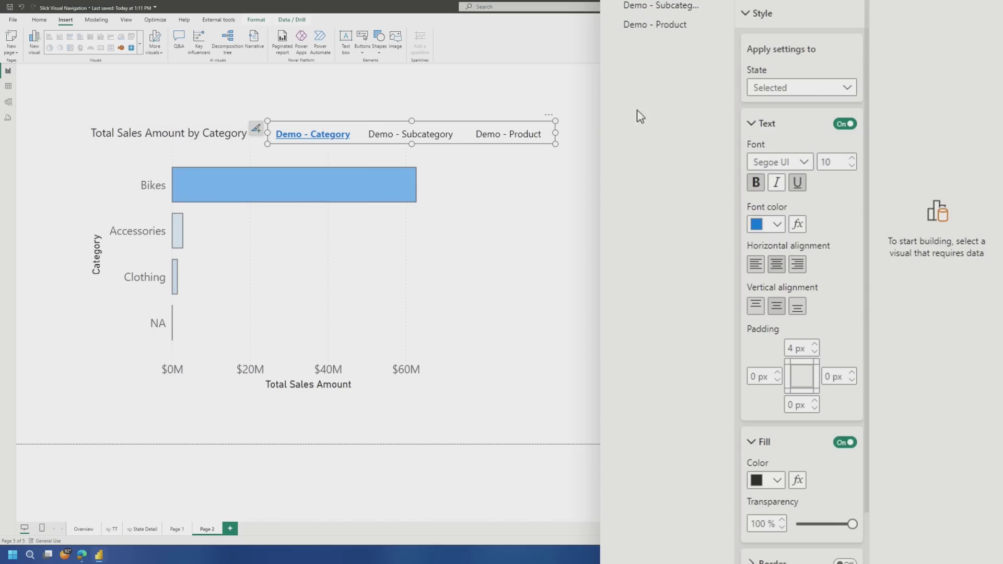
click(797, 183)
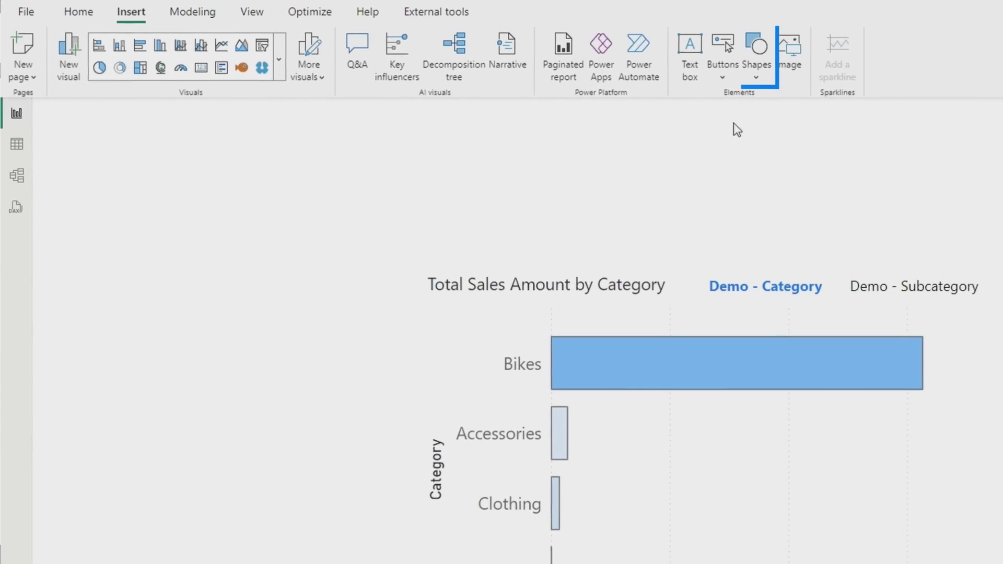
Step: Insert a line shape sized under Demo - Category and paste a copy for the other buttons
click(758, 74)
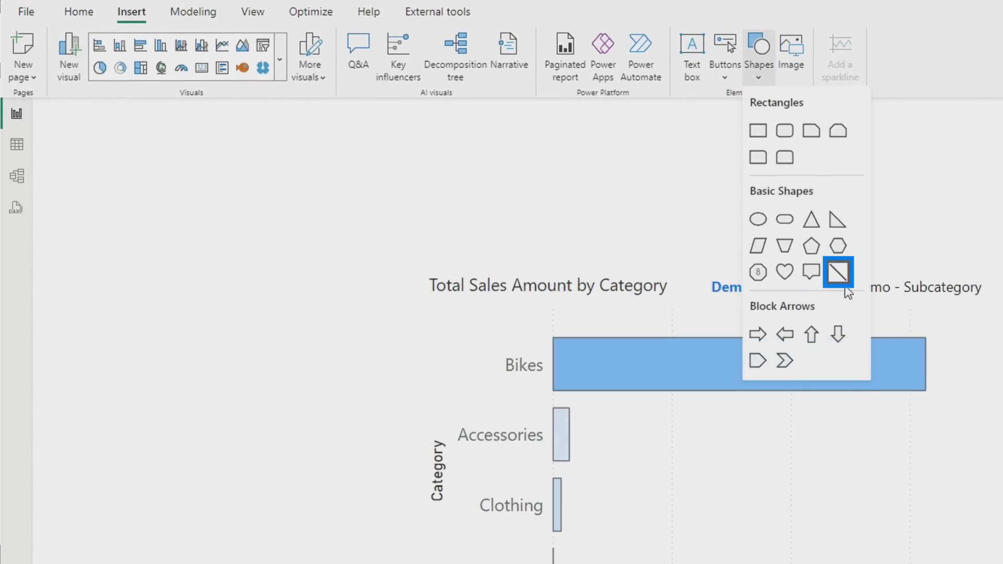
click(839, 272)
drag(511, 221, 328, 224)
drag(234, 144, 599, 315)
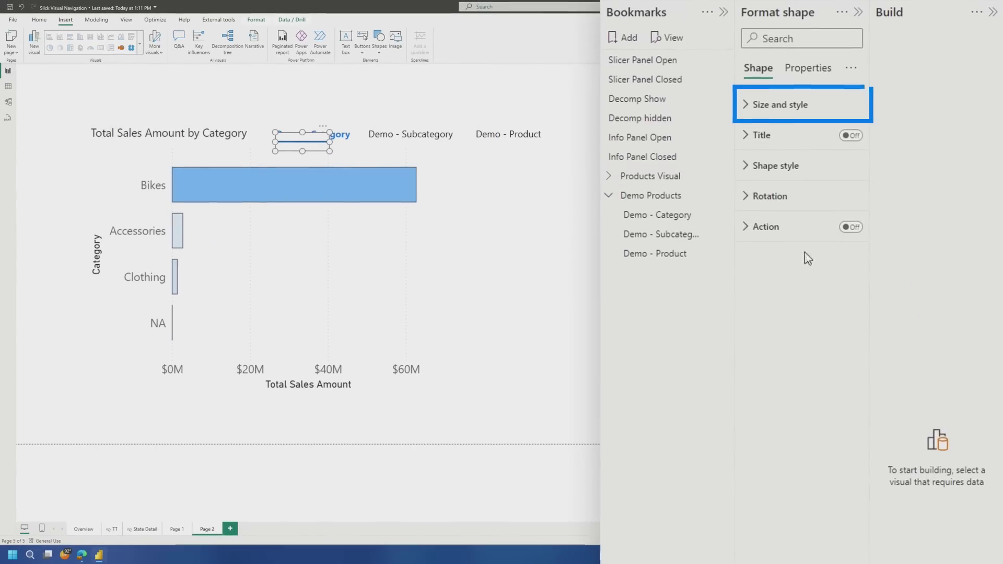
click(830, 113)
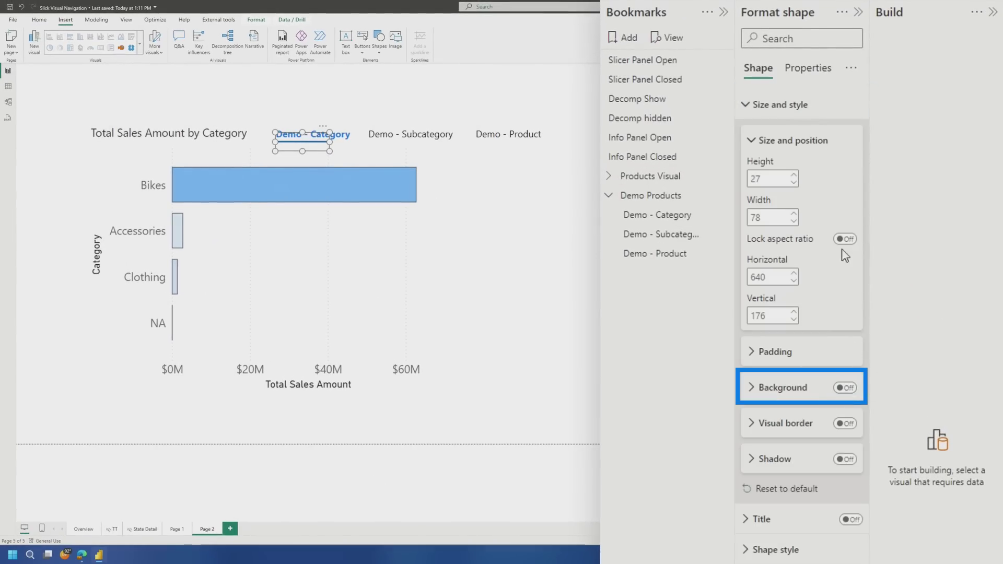
drag(302, 141, 490, 151)
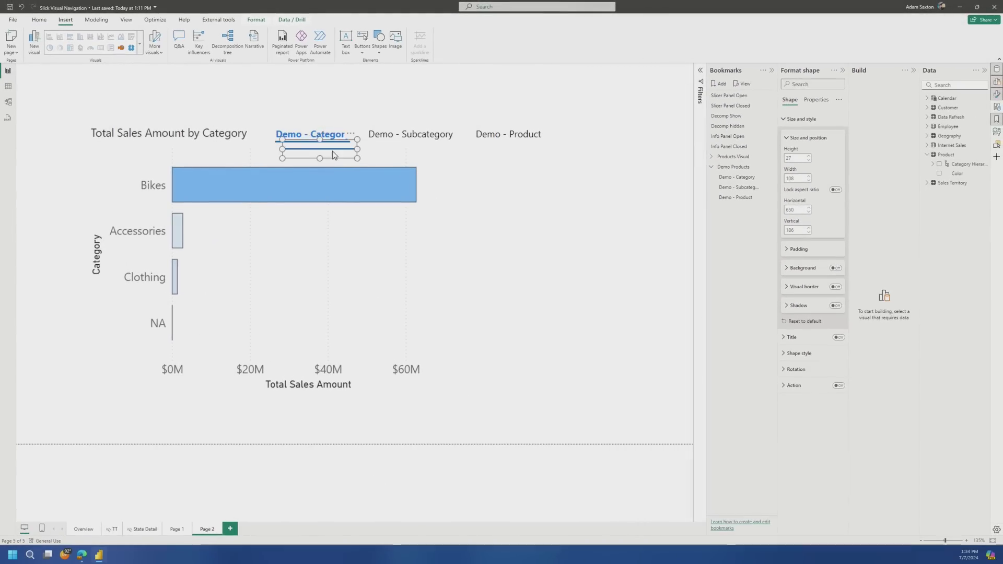
key(ctrl+c)
key(ctrl+v)
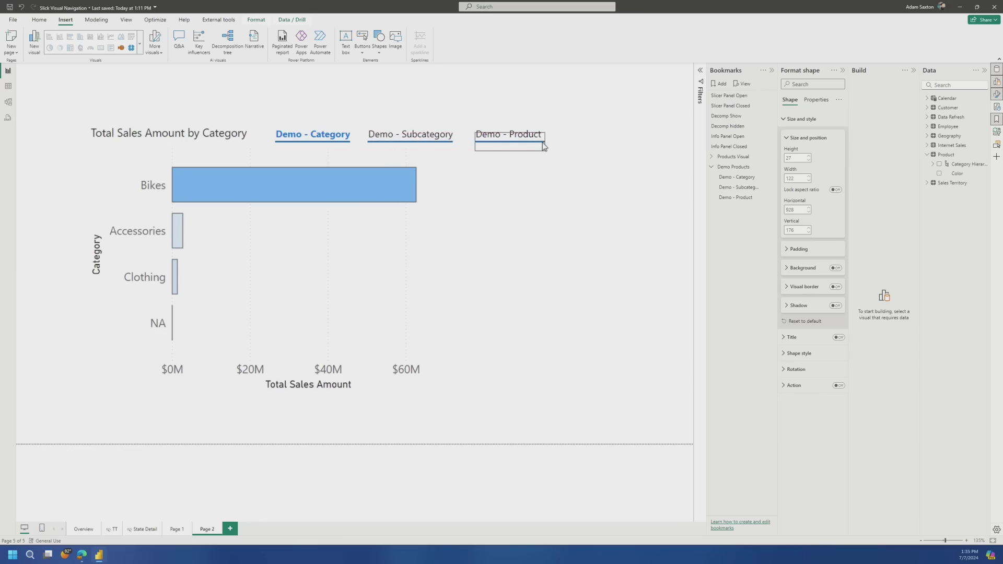
click(554, 140)
Step: Bring the bookmark navigator to the front, above the line shapes
click(256, 19)
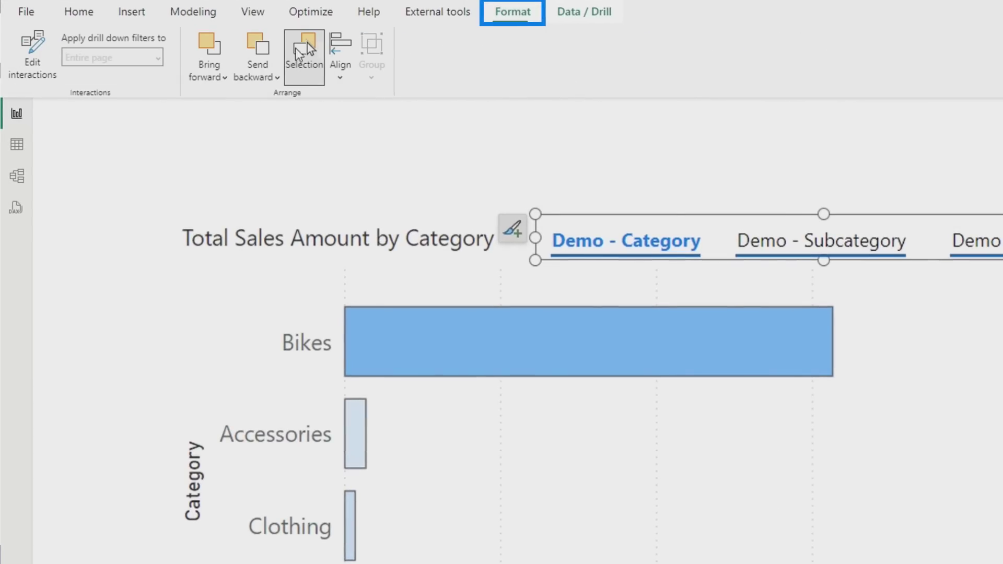
click(298, 52)
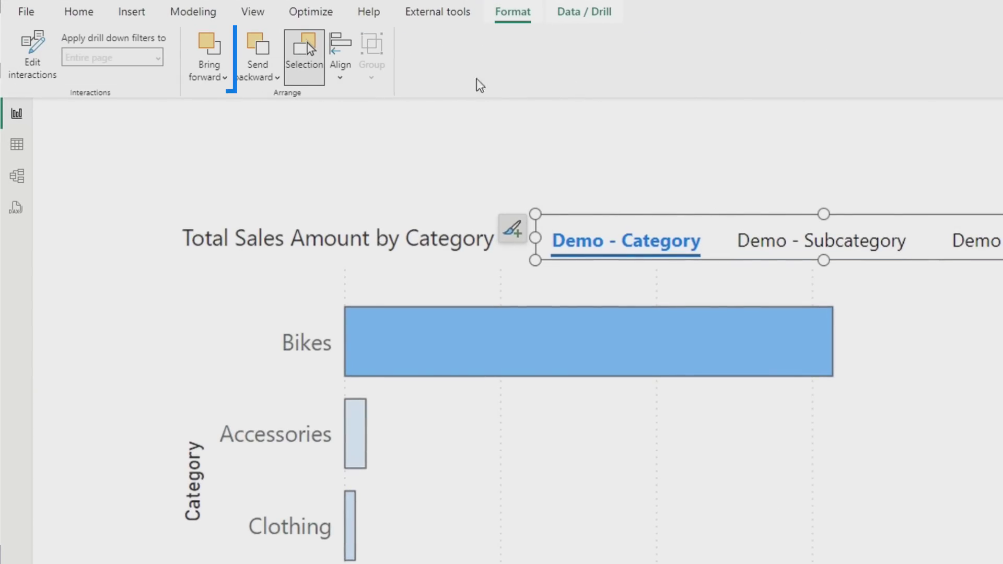
click(212, 70)
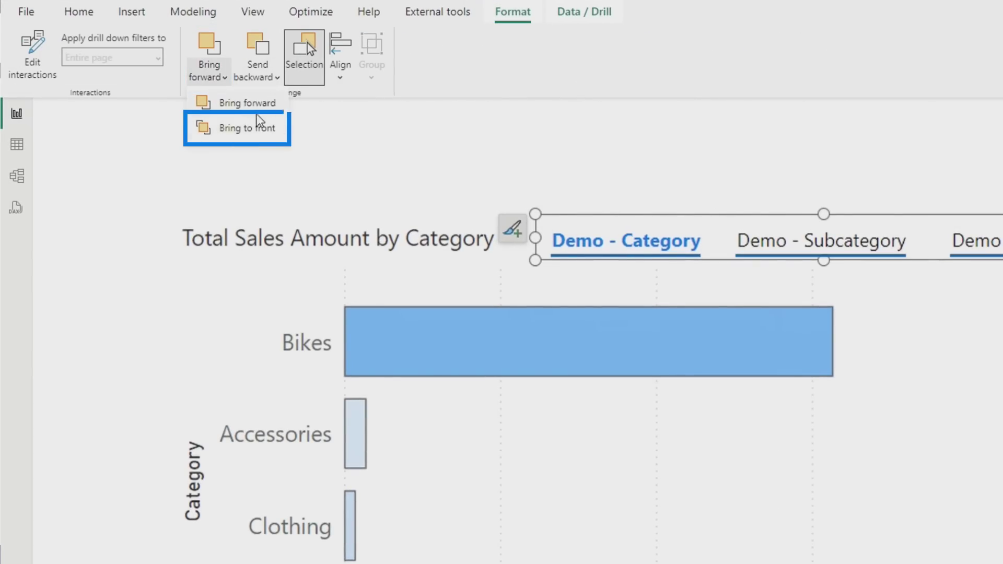
click(261, 127)
click(657, 128)
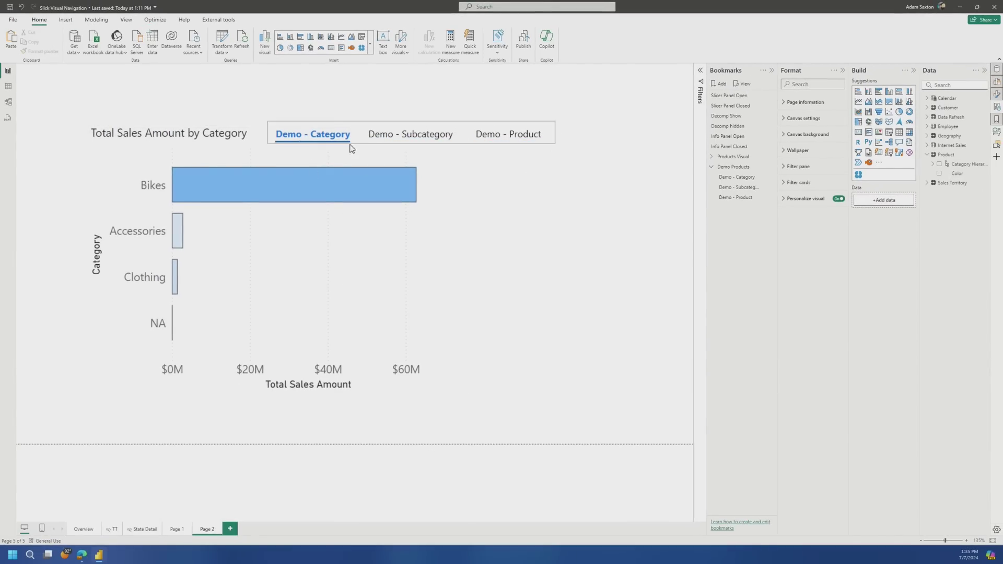
Step: Test the navigator by switching the chart to Subcategory, Product, then Category
click(397, 137)
click(521, 146)
click(327, 135)
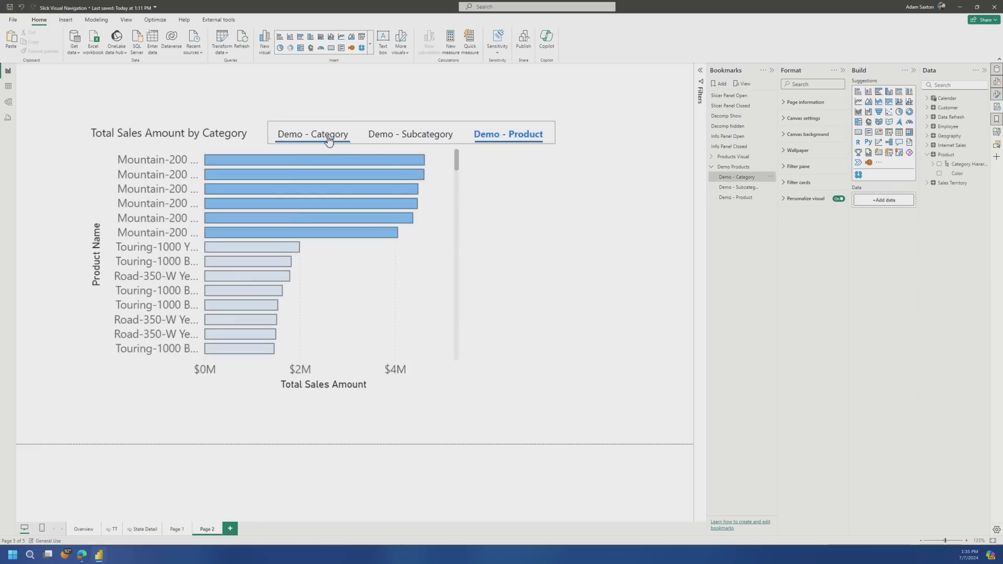